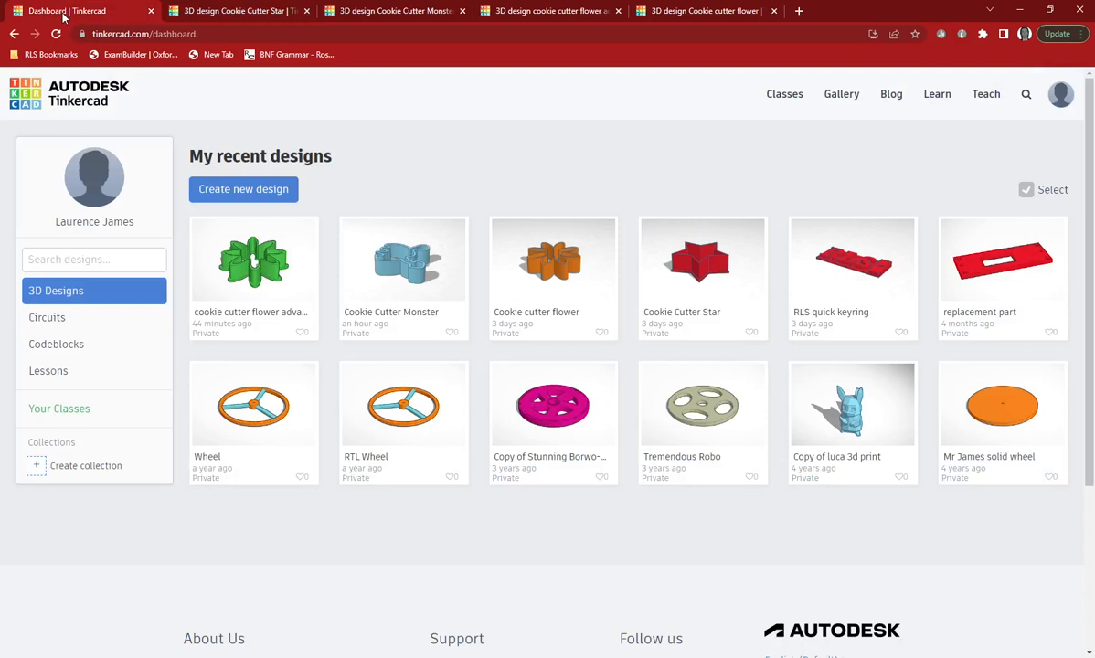
# - Create a new design and set its workplane grid to 70 mm wide and 70 mm long
pyautogui.click(242, 192)
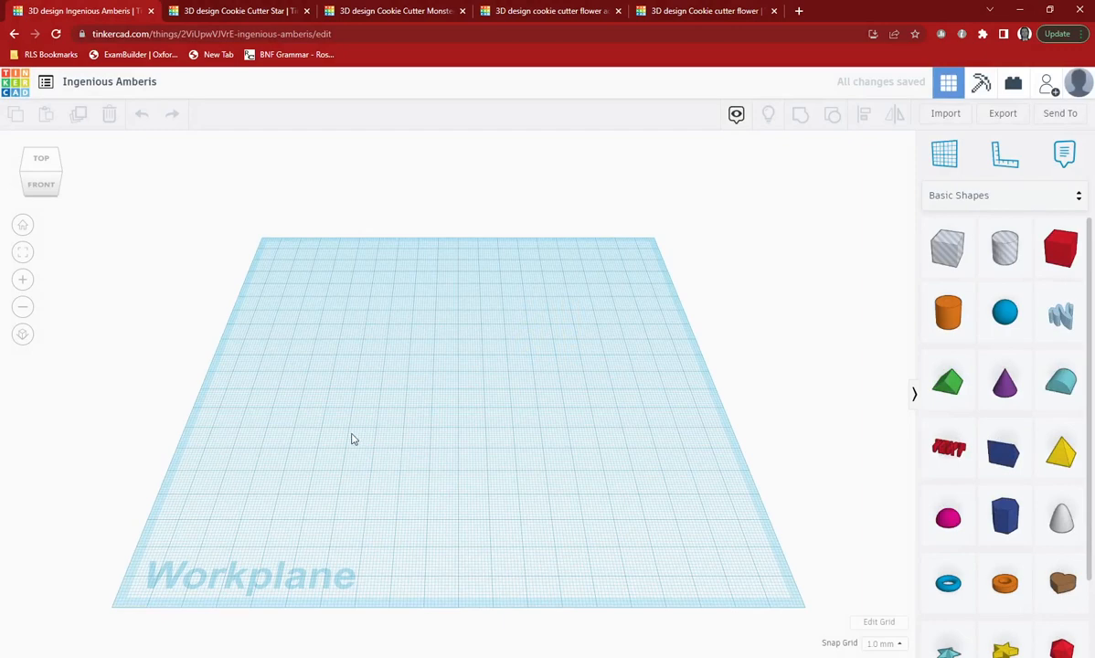
pyautogui.click(879, 622)
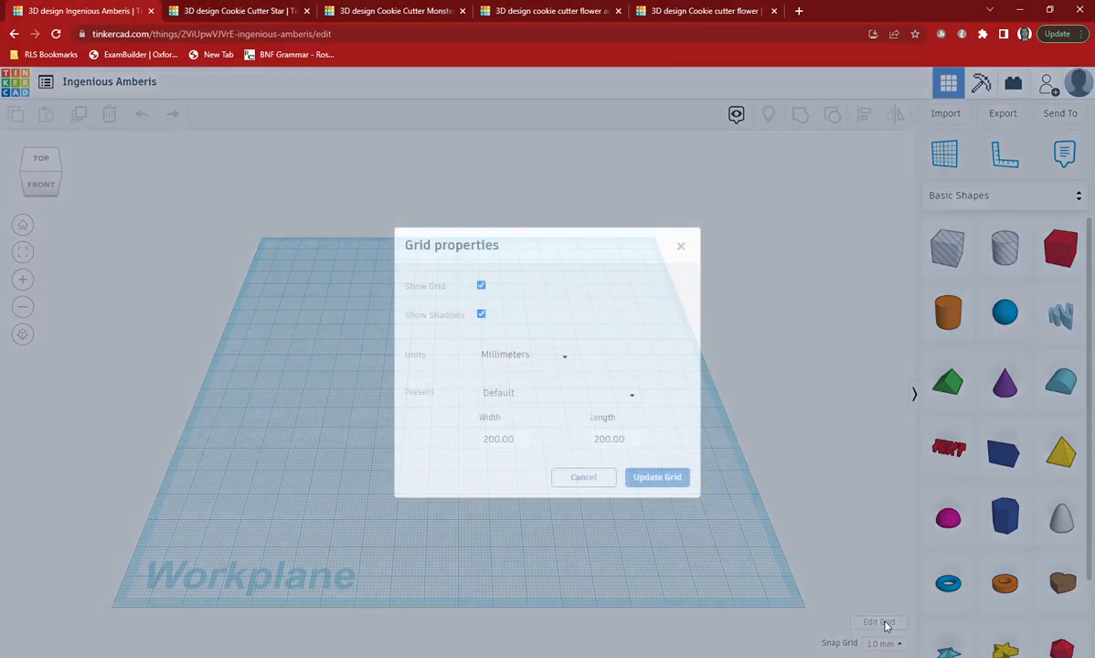
pyautogui.moveTo(517, 439); pyautogui.dragTo(485, 437)
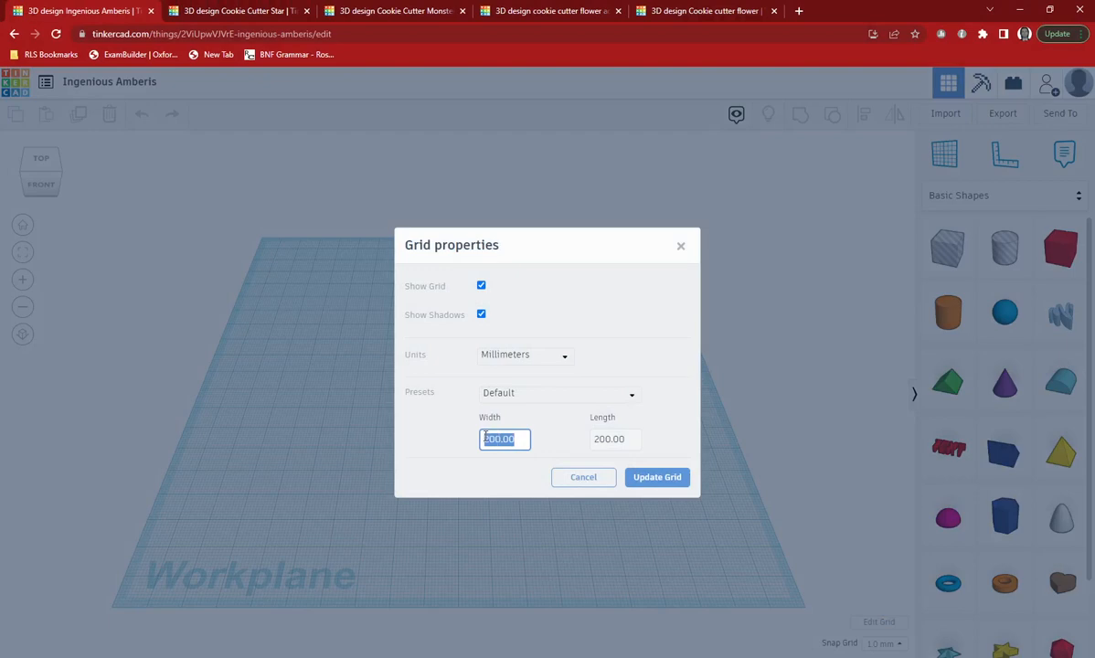
pyautogui.write('70')
pyautogui.moveTo(618, 441); pyautogui.dragTo(594, 441)
pyautogui.write('70')
pyautogui.click(560, 358)
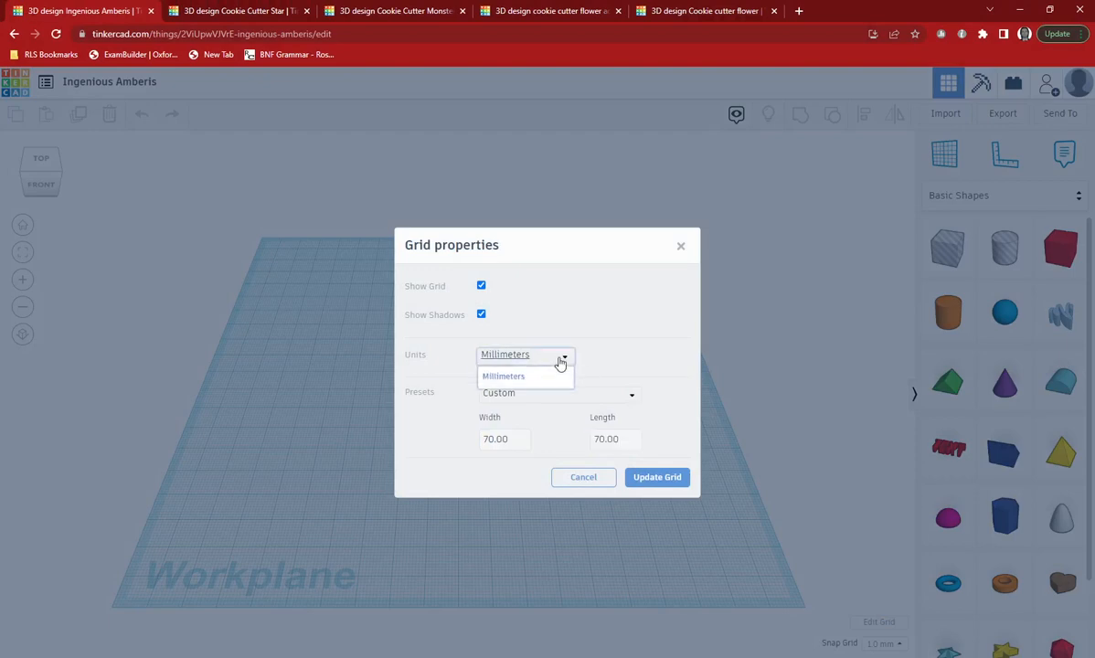
pyautogui.click(613, 353)
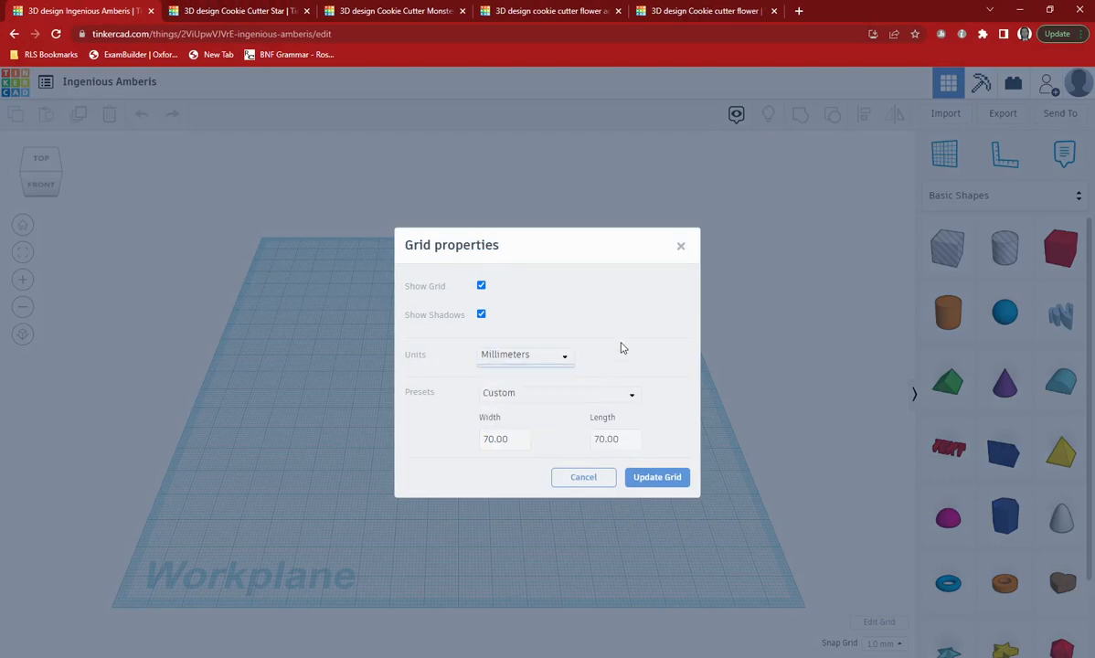
pyautogui.click(651, 481)
# - Add a solid yellow five-pointed star from the basic shapes near the middle of the workplane
pyautogui.scroll(3, 460, 374)
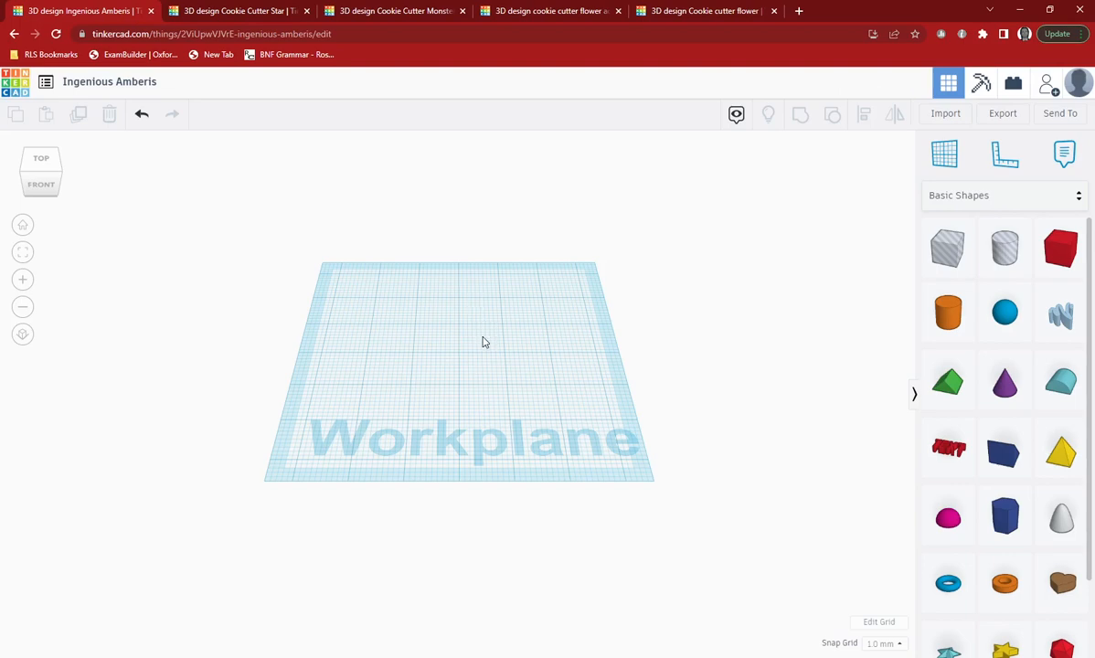
pyautogui.scroll(2, 455, 350)
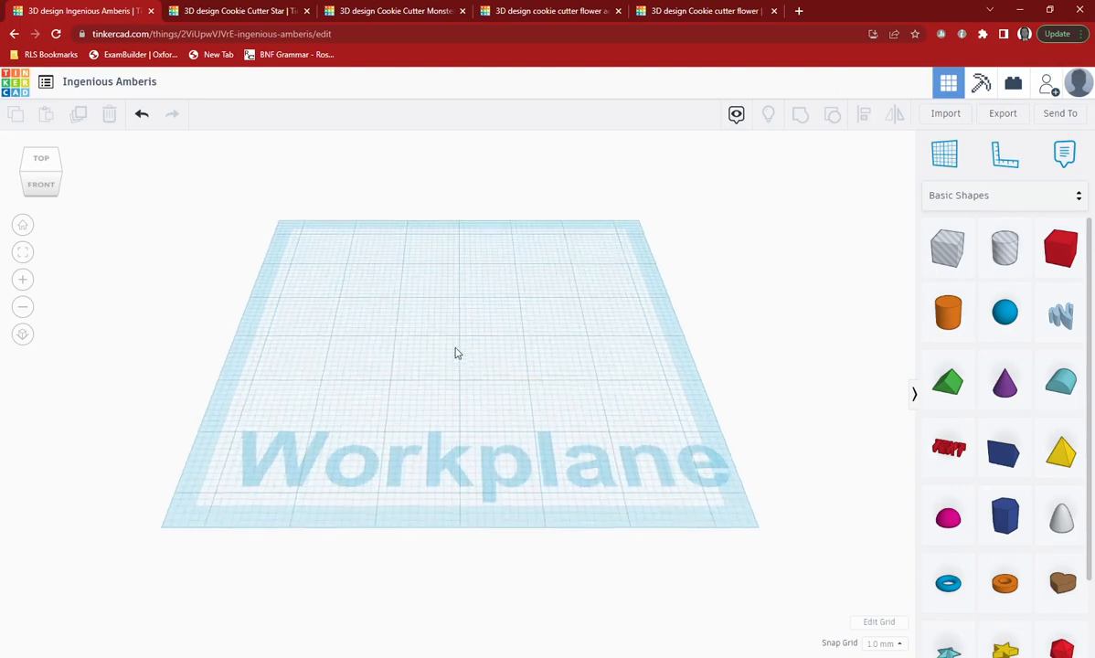
pyautogui.scroll(2, 484, 349)
pyautogui.scroll(-2, 484, 349)
pyautogui.scroll(1, 484, 350)
pyautogui.moveTo(484, 350); pyautogui.dragTo(538, 336, button='right')
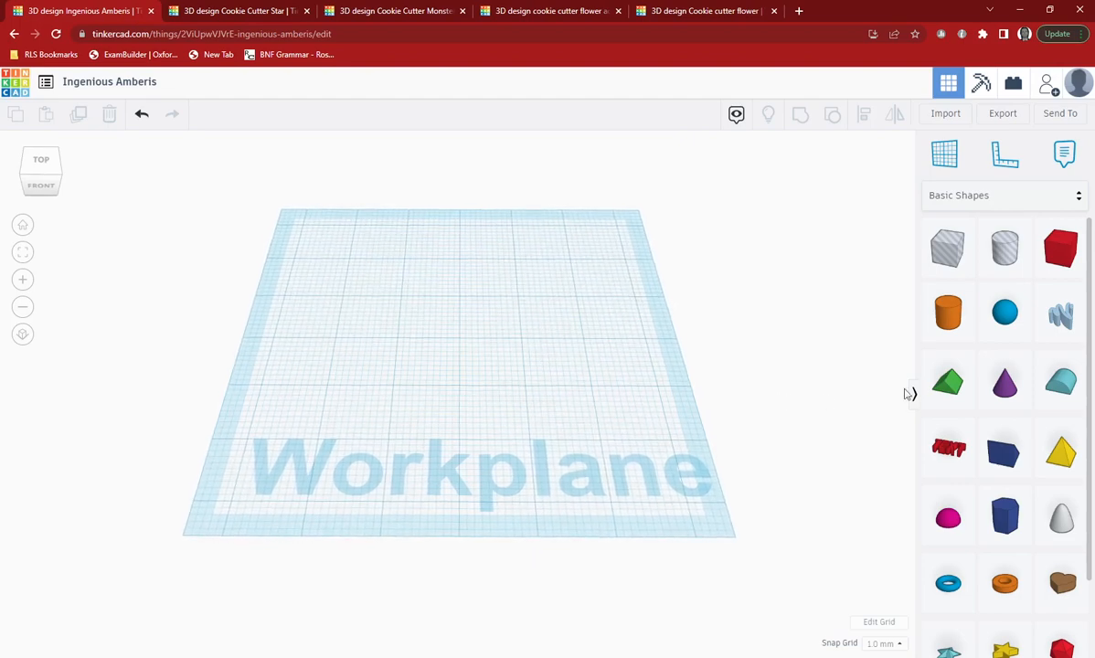
pyautogui.scroll(-1, 1021, 384)
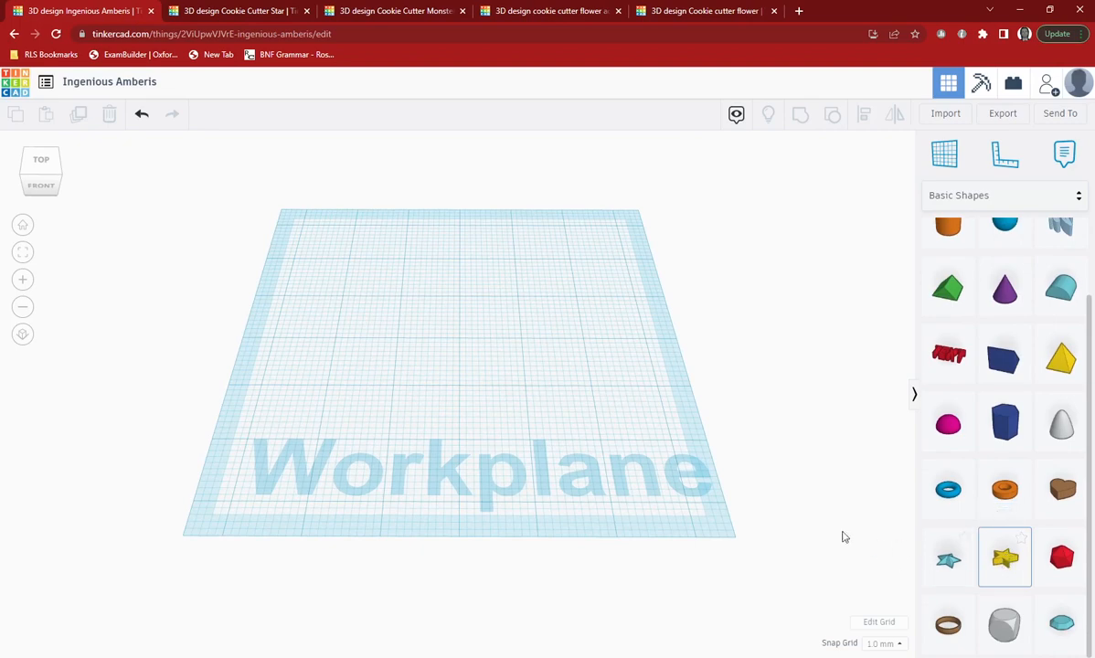
pyautogui.click(441, 362)
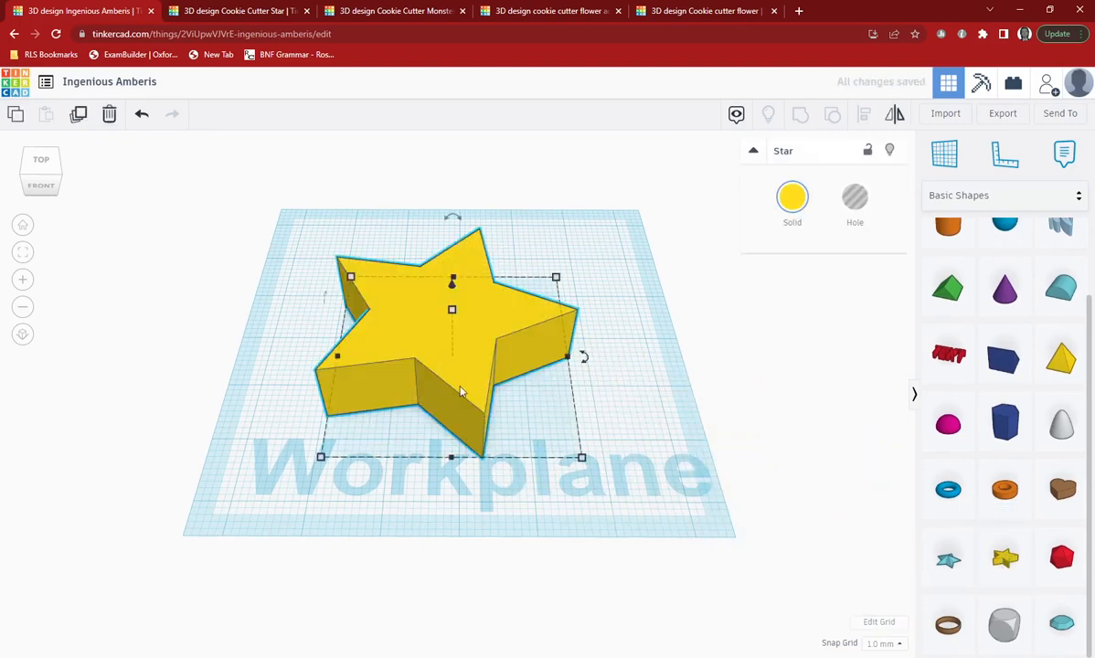
pyautogui.click(648, 366)
# - Place a ruler with its origin at the front-left corner of the workplane
pyautogui.click(988, 162)
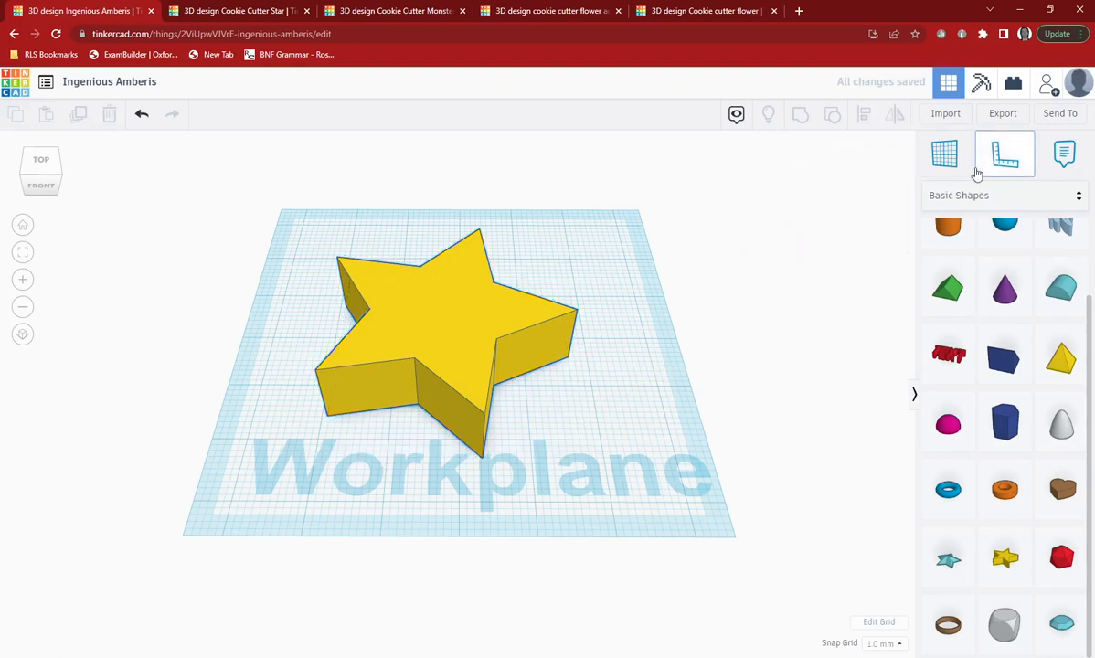
pyautogui.click(633, 316)
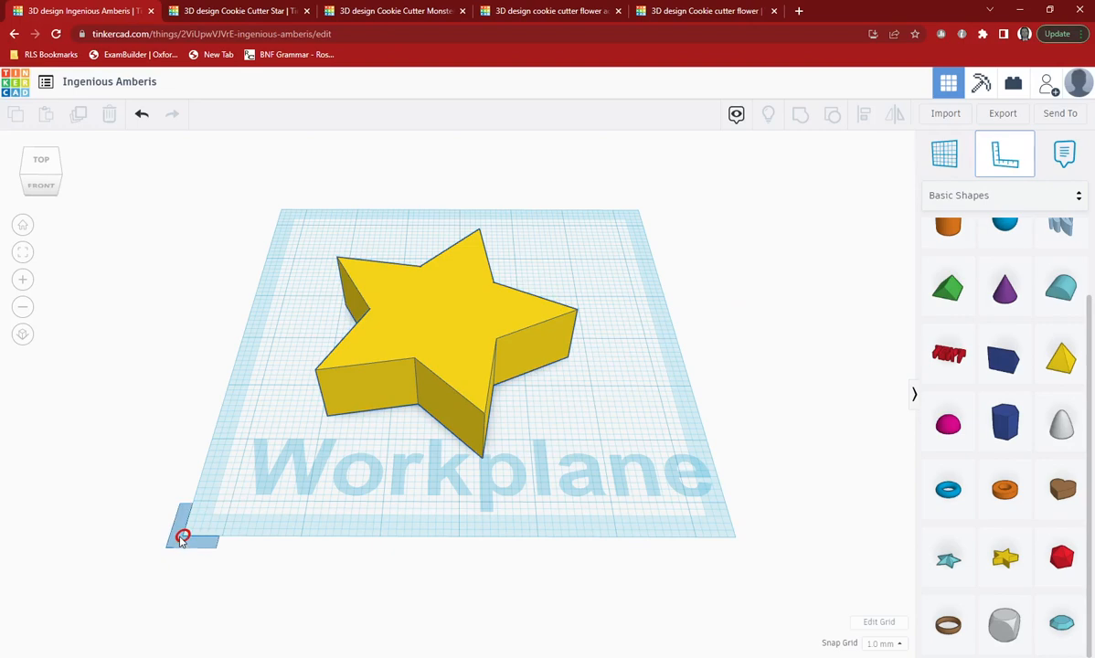
pyautogui.click(182, 537)
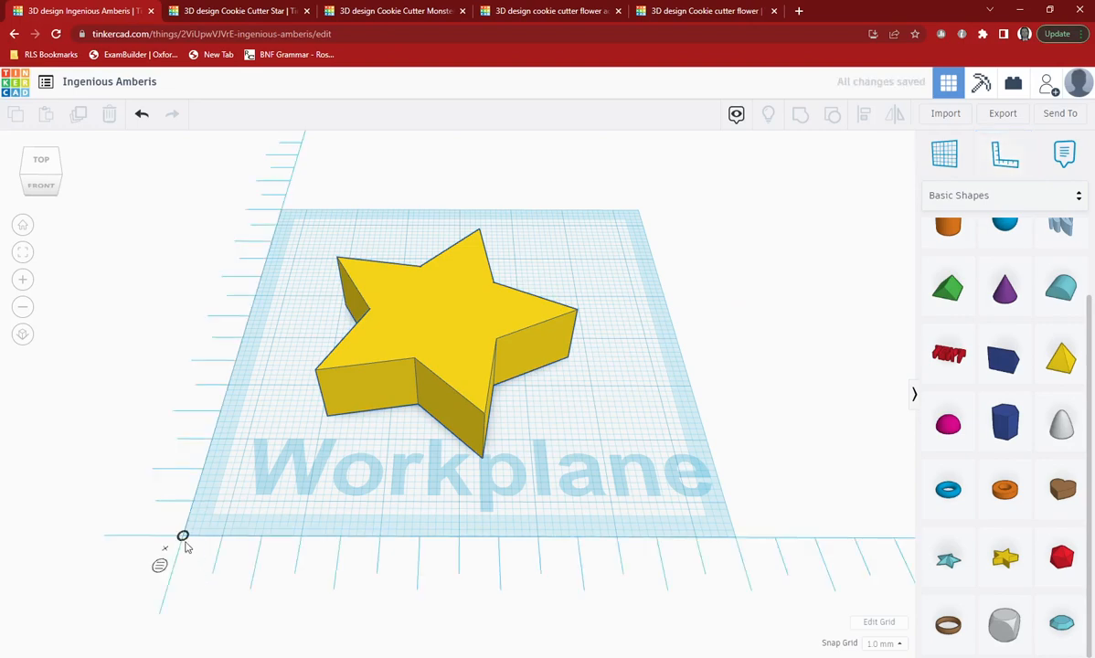
pyautogui.click(184, 536)
pyautogui.click(183, 537)
pyautogui.click(183, 536)
pyautogui.click(183, 537)
# - Set both of the star's ruler offsets to 0 to align it with the workplane corner
pyautogui.click(456, 346)
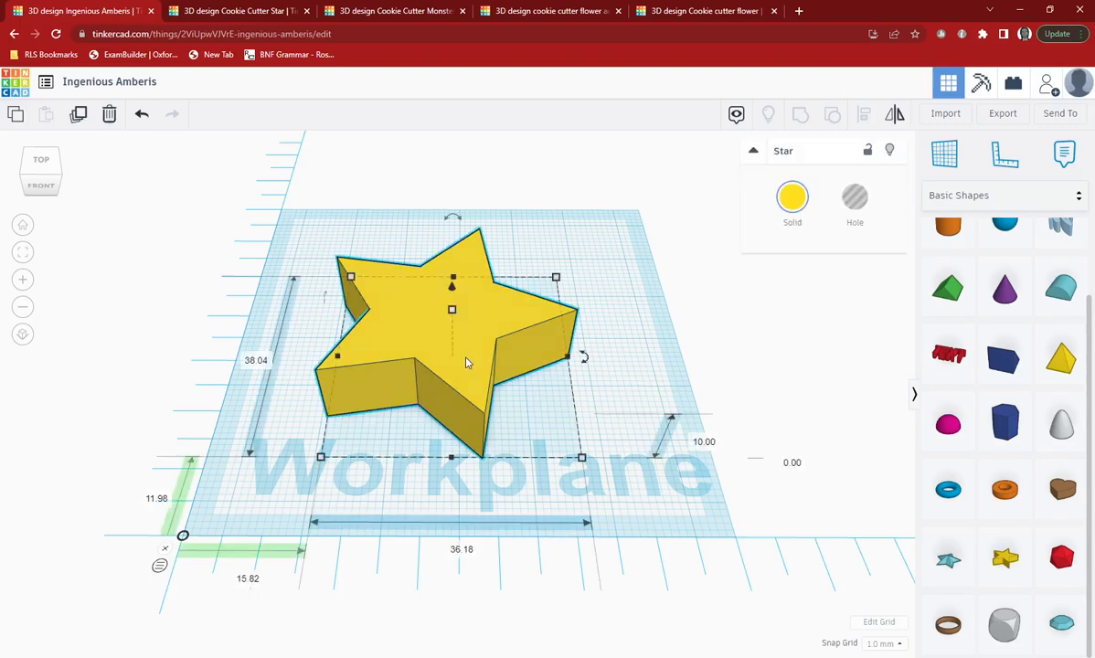
pyautogui.click(157, 501)
pyautogui.write('0')
pyautogui.press('Return')
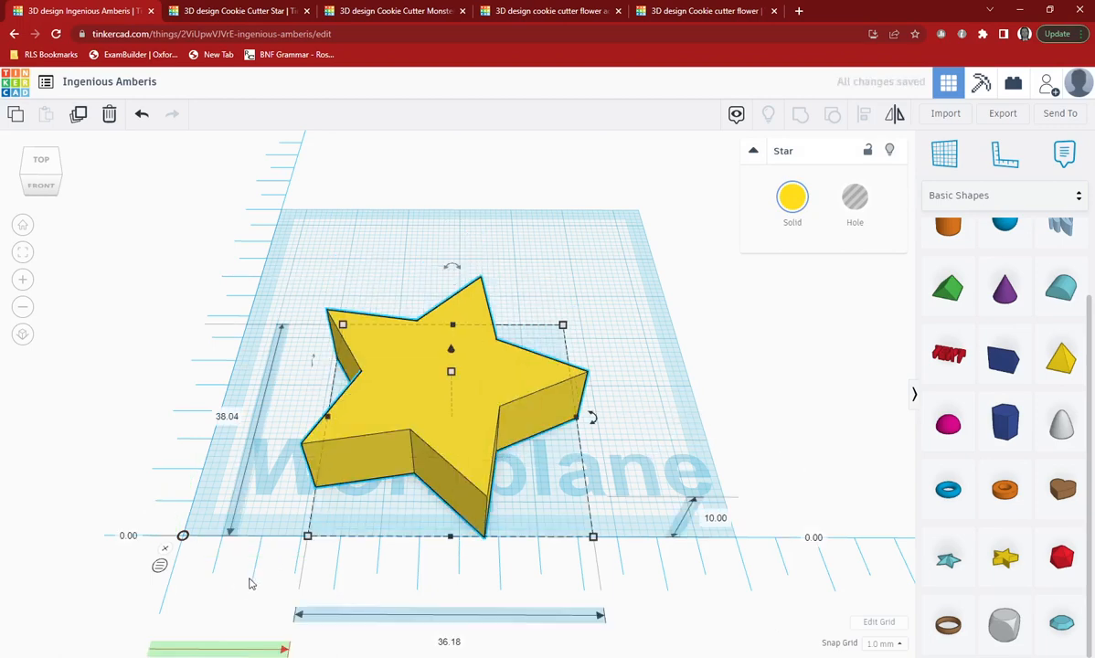
pyautogui.write('0')
pyautogui.press('Return')
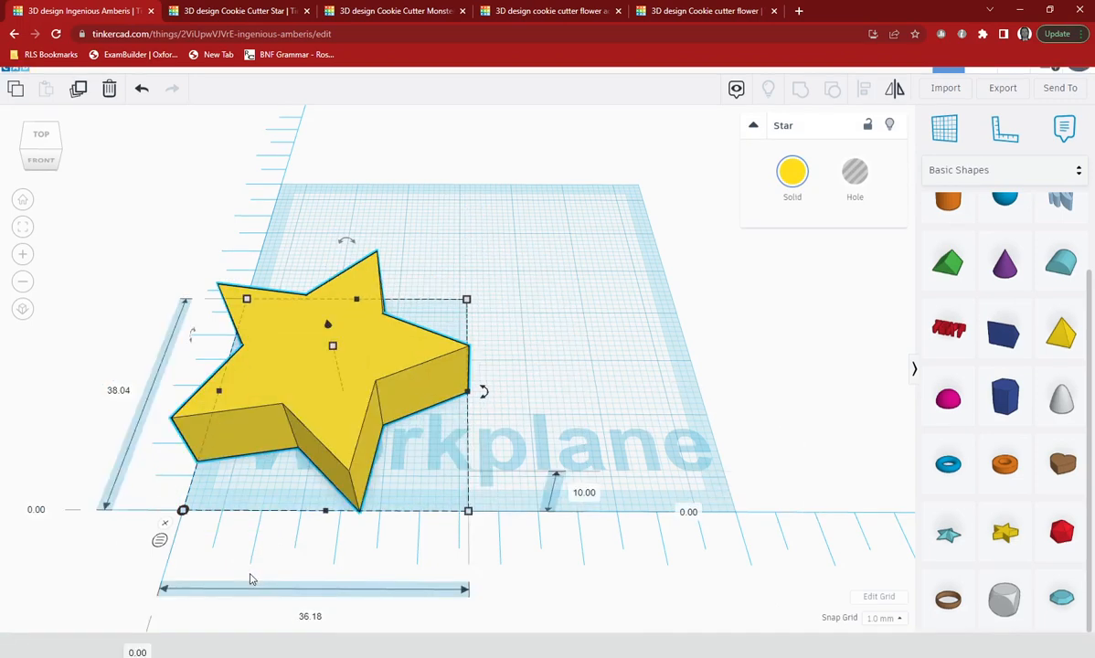
# - Resize the star to 70 mm by 70 mm with a height of 3 mm
pyautogui.click(109, 394)
pyautogui.write('70')
pyautogui.click(311, 617)
pyautogui.write('7')
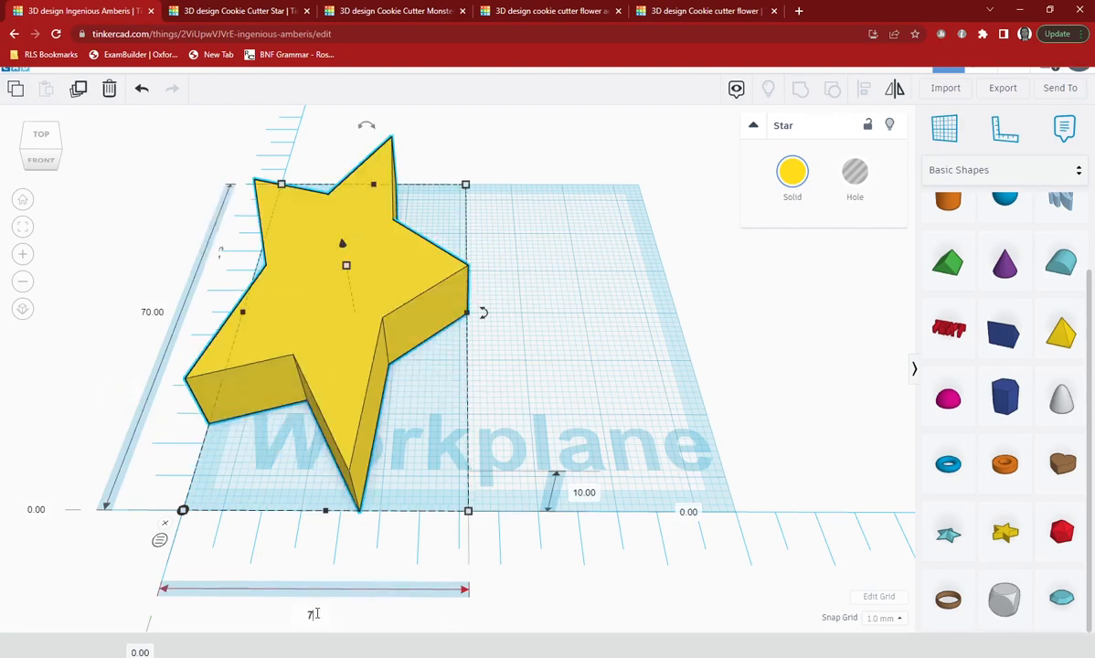
pyautogui.press('Return')
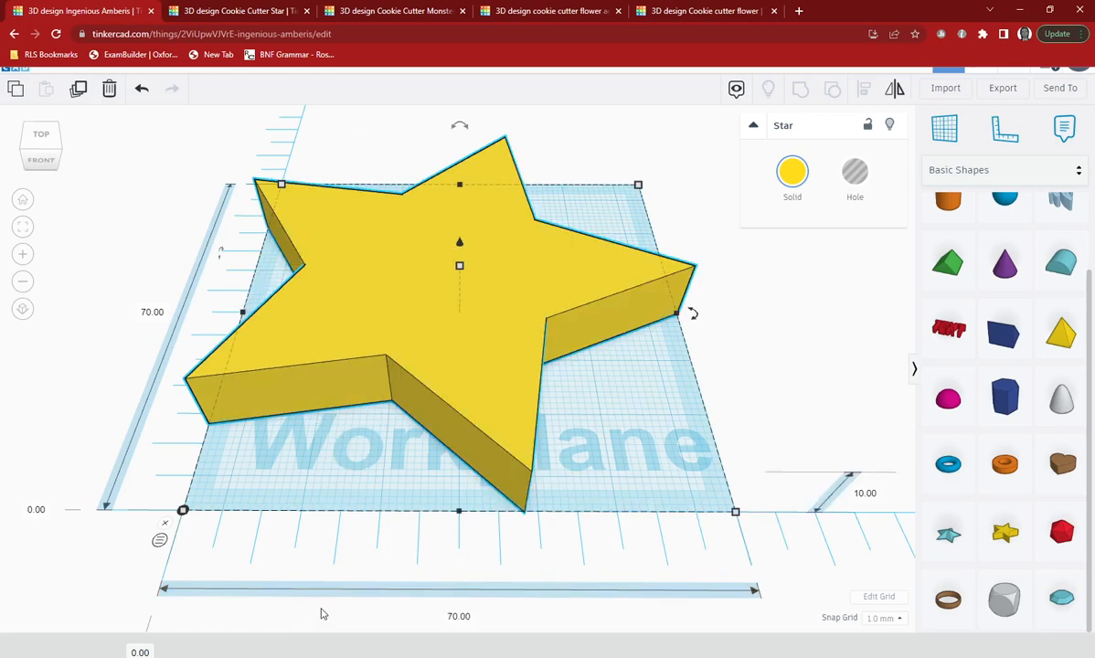
pyautogui.click(864, 493)
pyautogui.write('3')
pyautogui.press('Return')
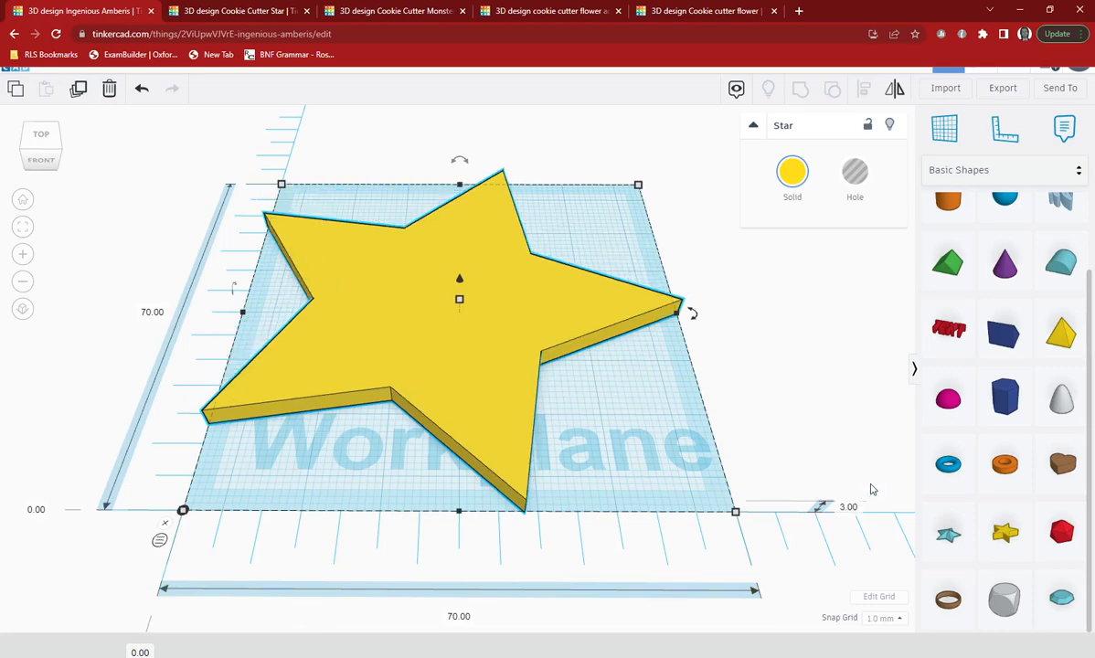
# - Duplicate the flat star, shift the copy slightly off the original and colour it green
pyautogui.click(247, 13)
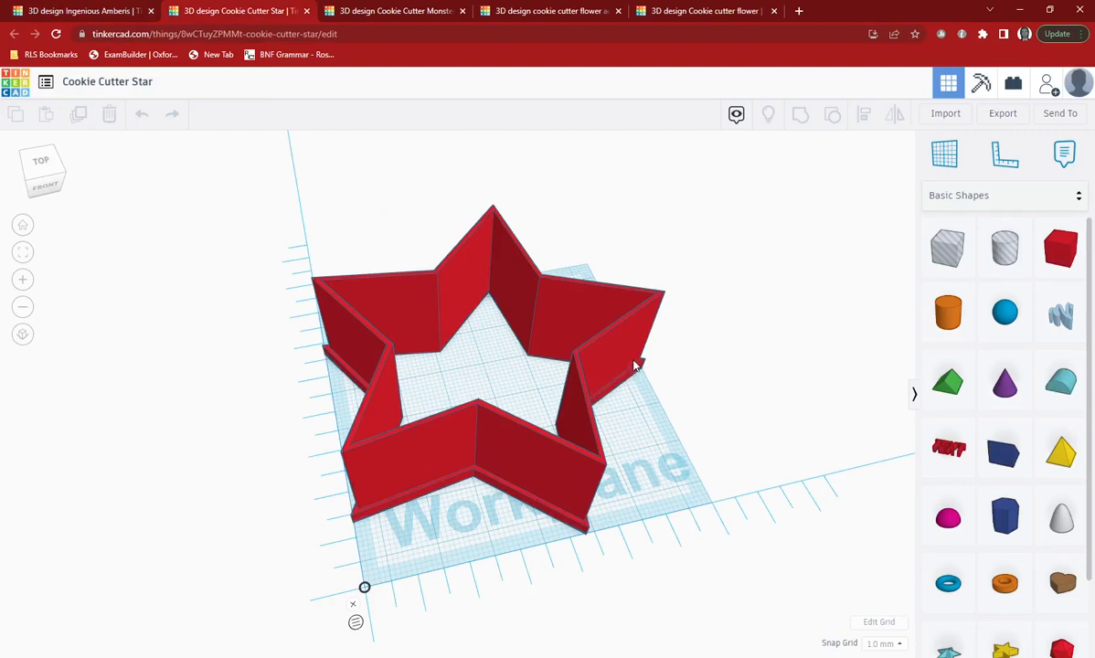
pyautogui.click(59, 10)
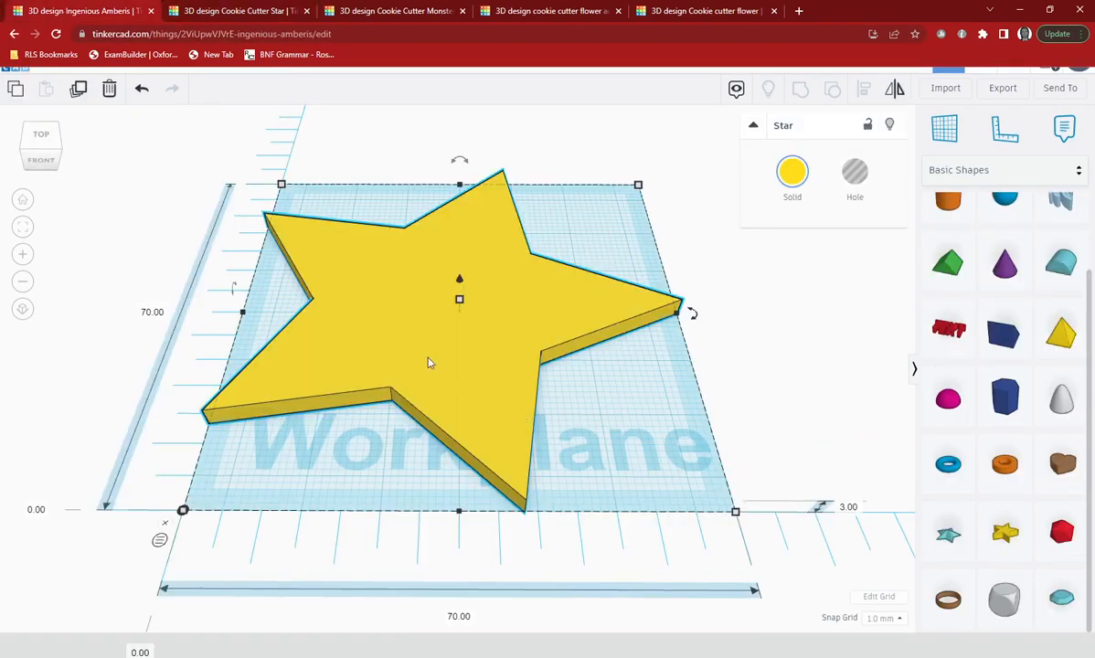
pyautogui.moveTo(418, 337); pyautogui.dragTo(419, 383, button='right')
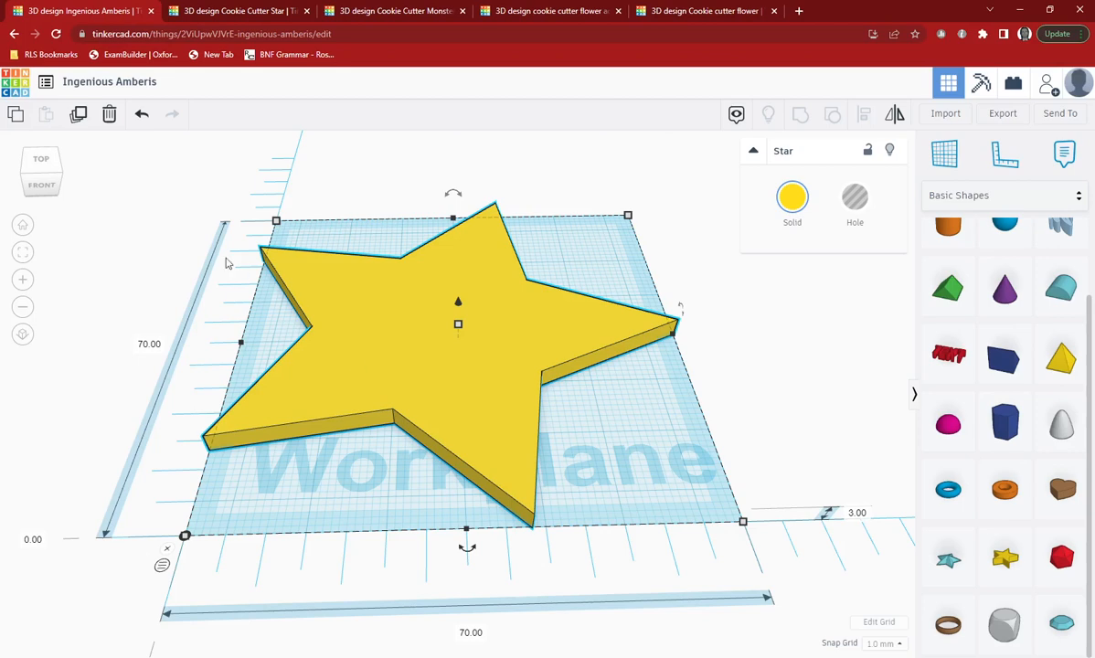
pyautogui.click(80, 116)
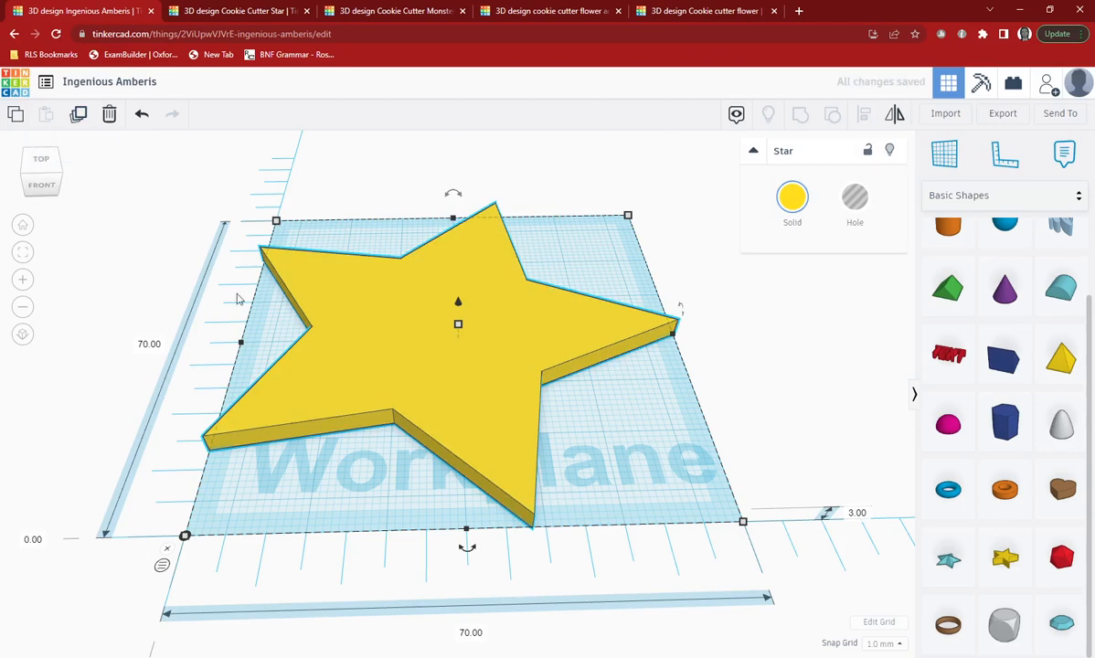
pyautogui.moveTo(391, 378); pyautogui.dragTo(422, 365)
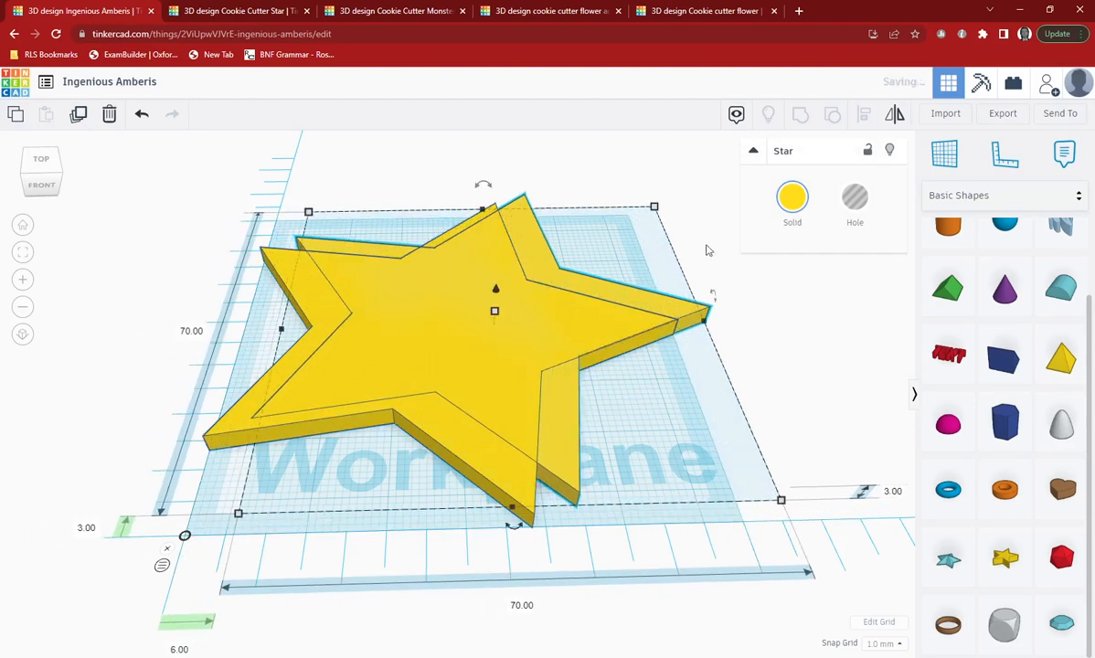
pyautogui.click(801, 202)
pyautogui.click(795, 299)
pyautogui.moveTo(624, 297)
pyautogui.mouseDown()
pyautogui.moveTo(649, 283)
pyautogui.moveTo(619, 296)
pyautogui.moveTo(635, 293)
pyautogui.mouseUp()
# - Resize the green star to 64 mm by 64 mm with a height of 25 mm
pyautogui.click(902, 485)
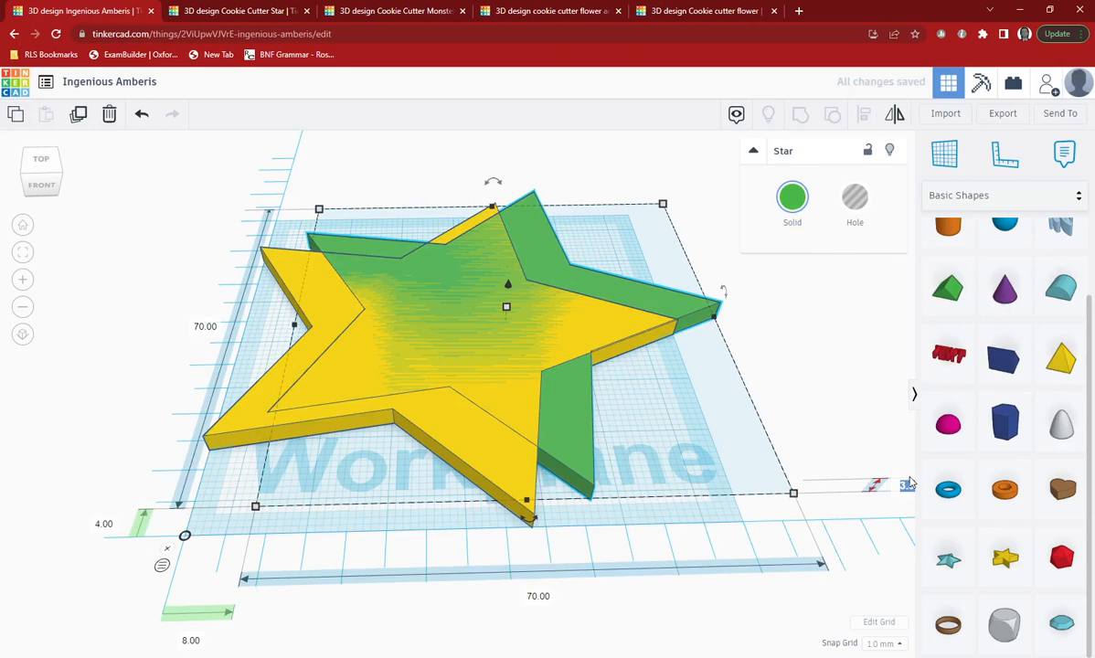
pyautogui.write('20')
pyautogui.press('Return')
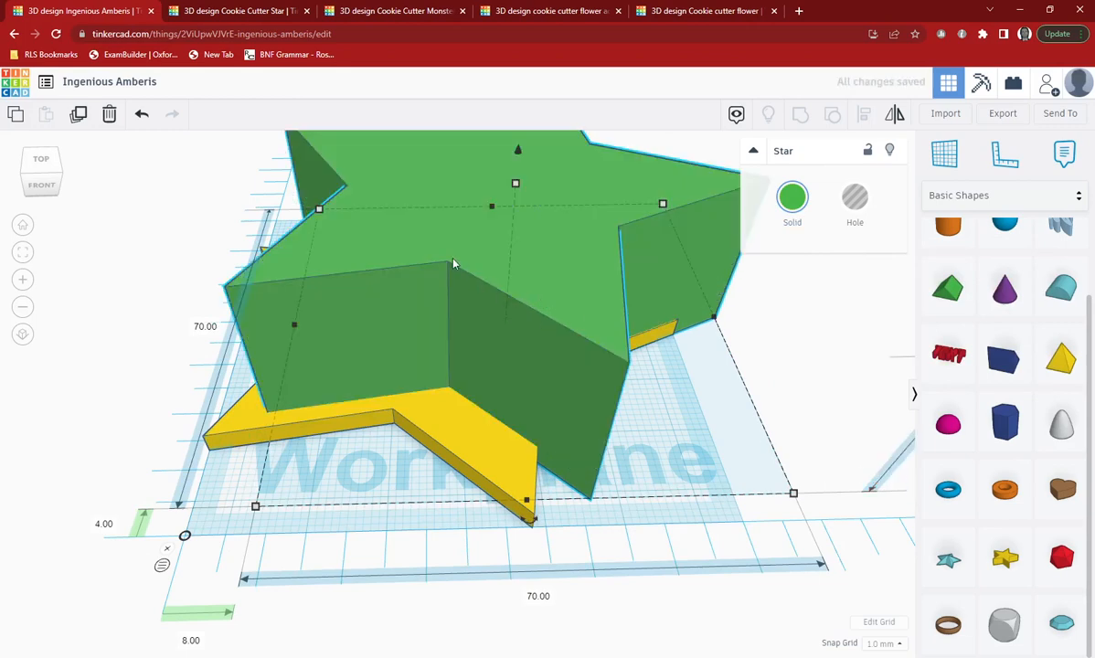
pyautogui.moveTo(453, 262); pyautogui.dragTo(460, 270)
pyautogui.click(208, 332)
pyautogui.write('6')
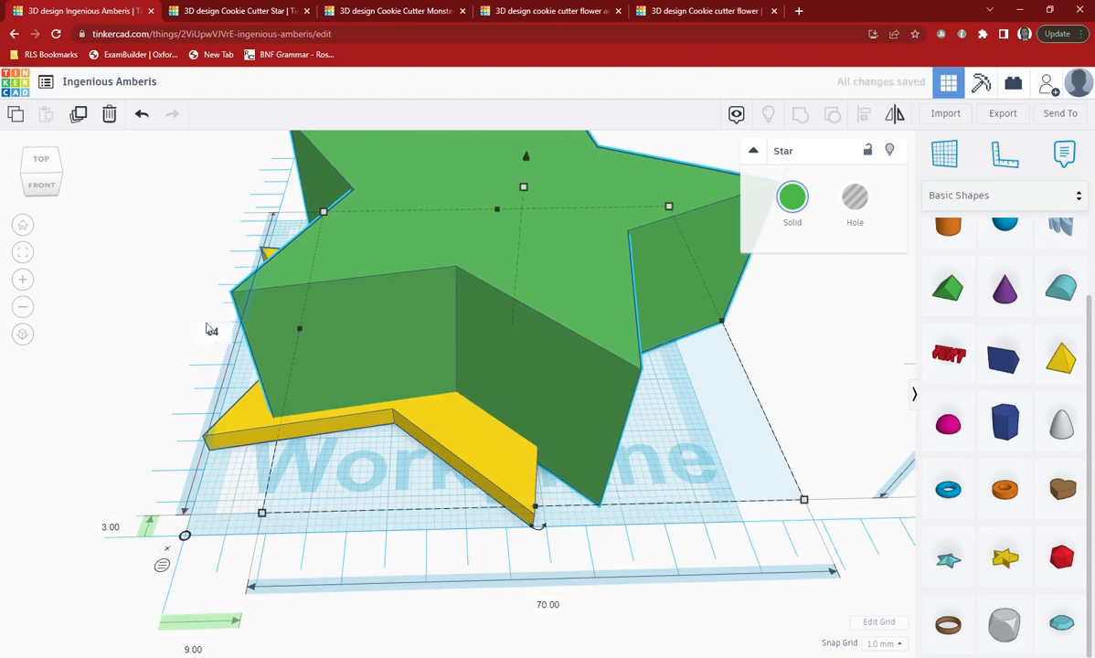
pyautogui.press('Tab')
pyautogui.write('64')
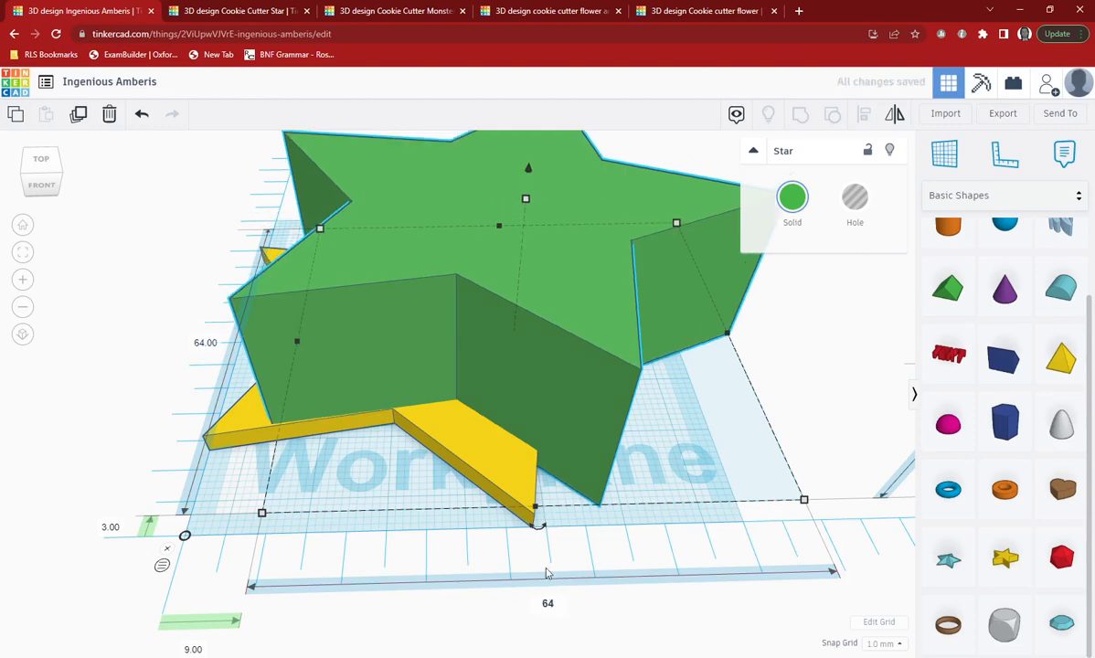
pyautogui.press('Return')
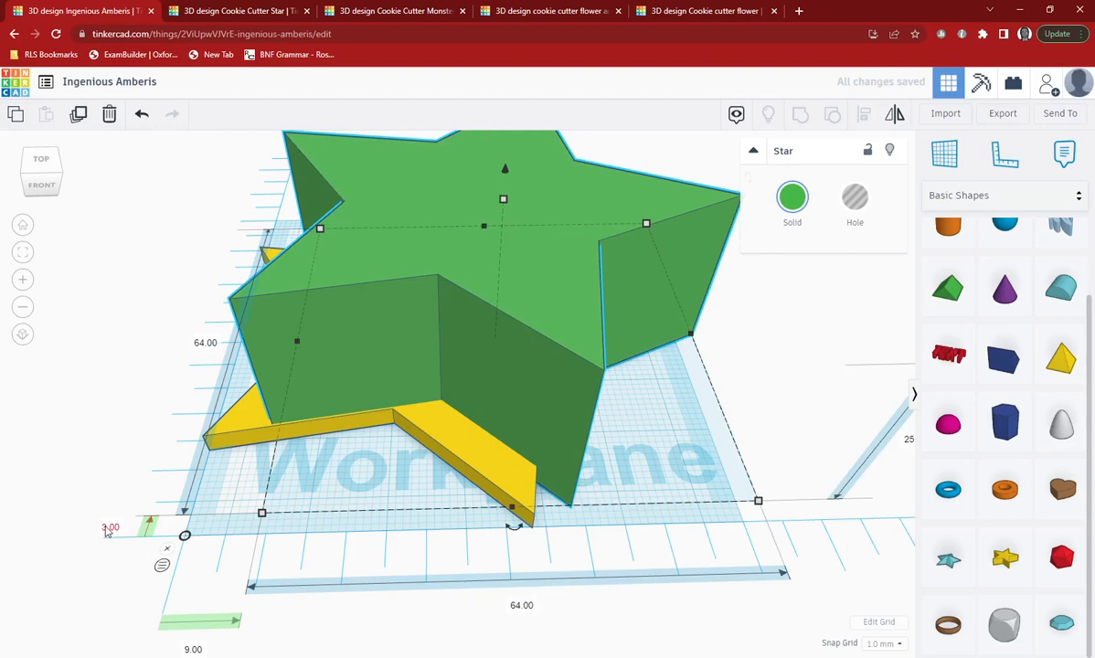
# - Centre the green star over the yellow base by setting its widthwise ruler offset to 3 mm
pyautogui.click(193, 648)
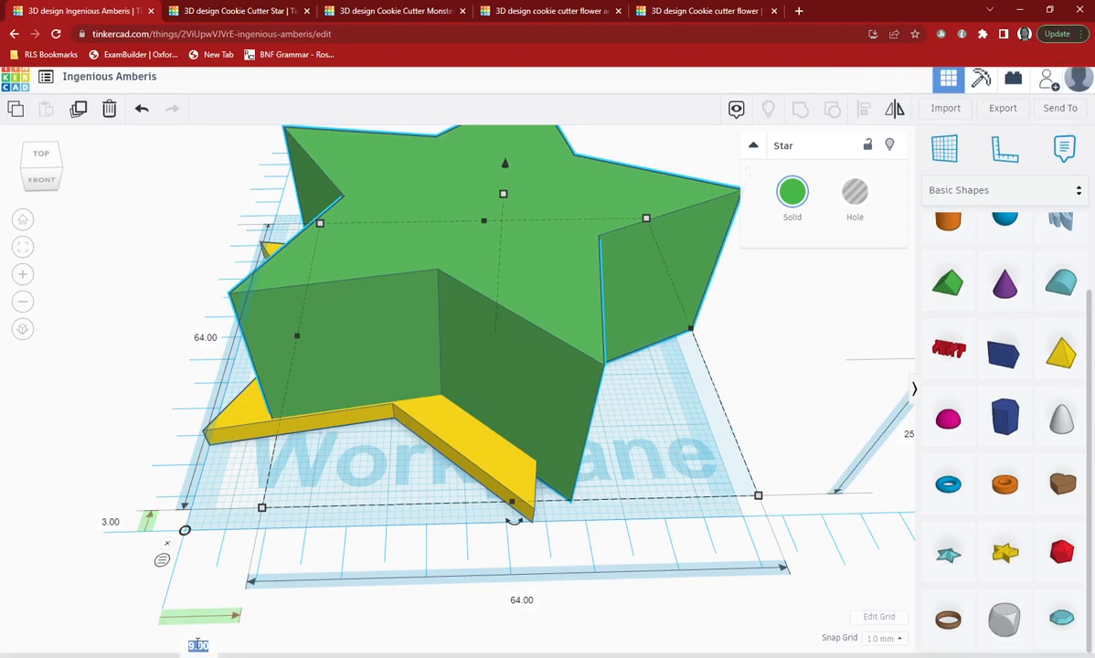
pyautogui.write('3')
pyautogui.press('Return')
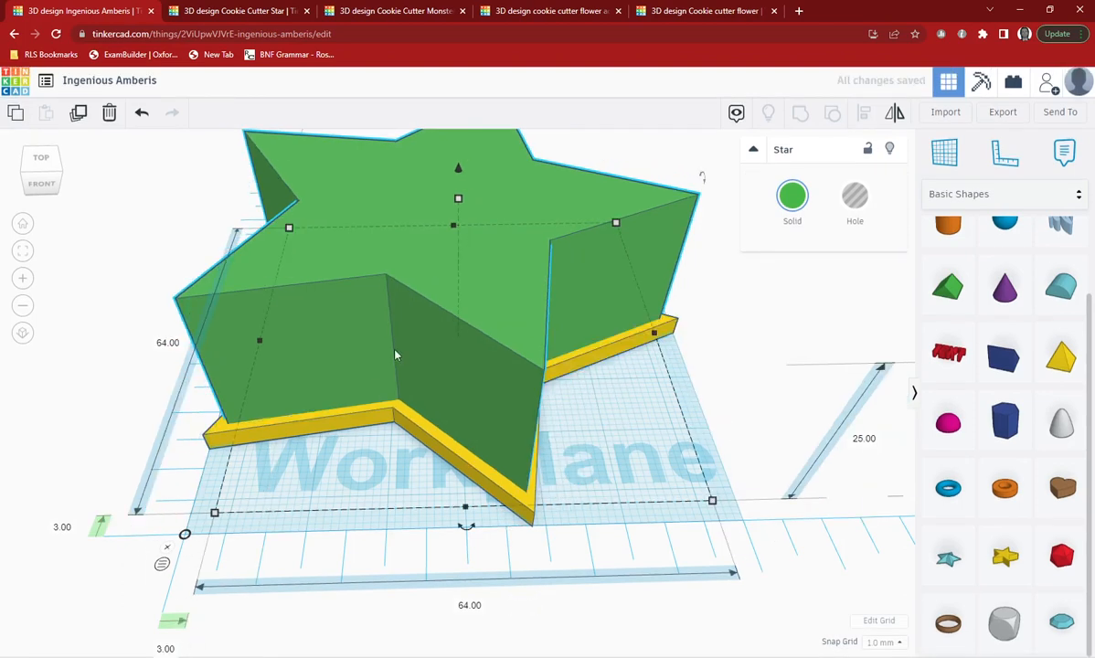
# - Duplicate the green star and lower the copy's height to about 53 mm
pyautogui.moveTo(437, 270); pyautogui.dragTo(462, 294, button='right')
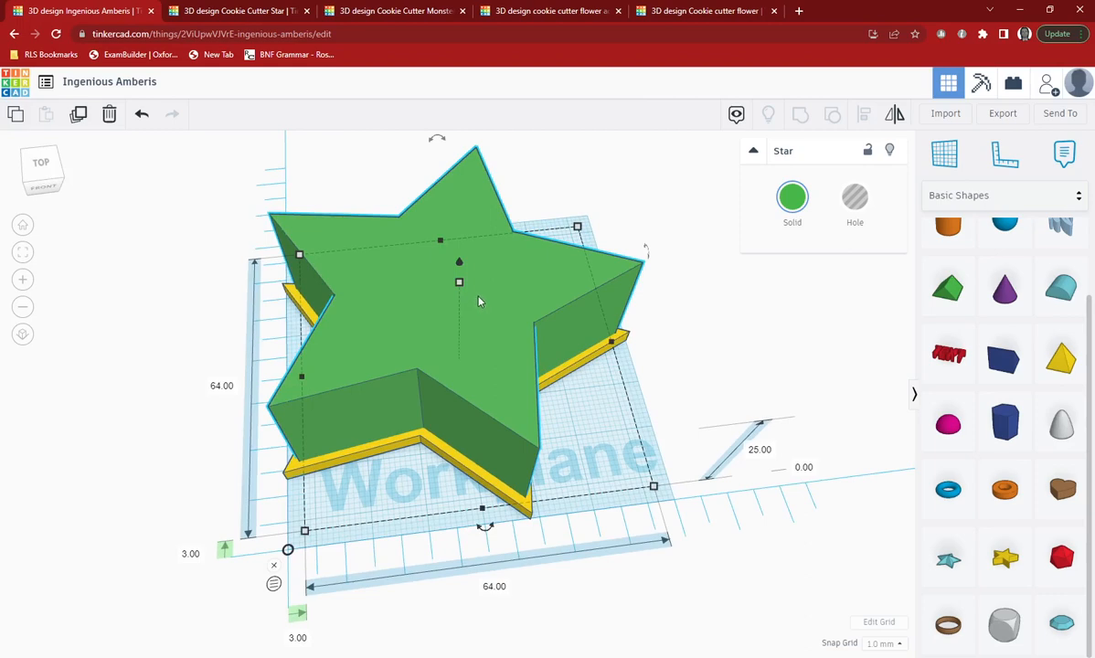
pyautogui.hotkey('ctrl', 'd')
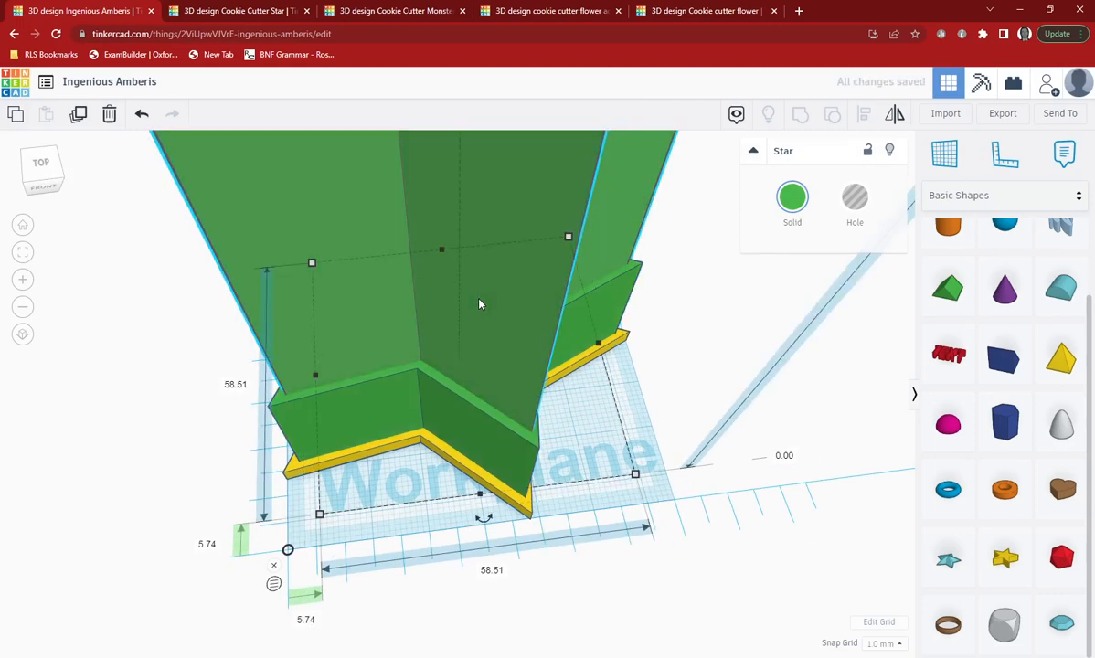
pyautogui.scroll(-3, 465, 316)
pyautogui.scroll(-5, 464, 316)
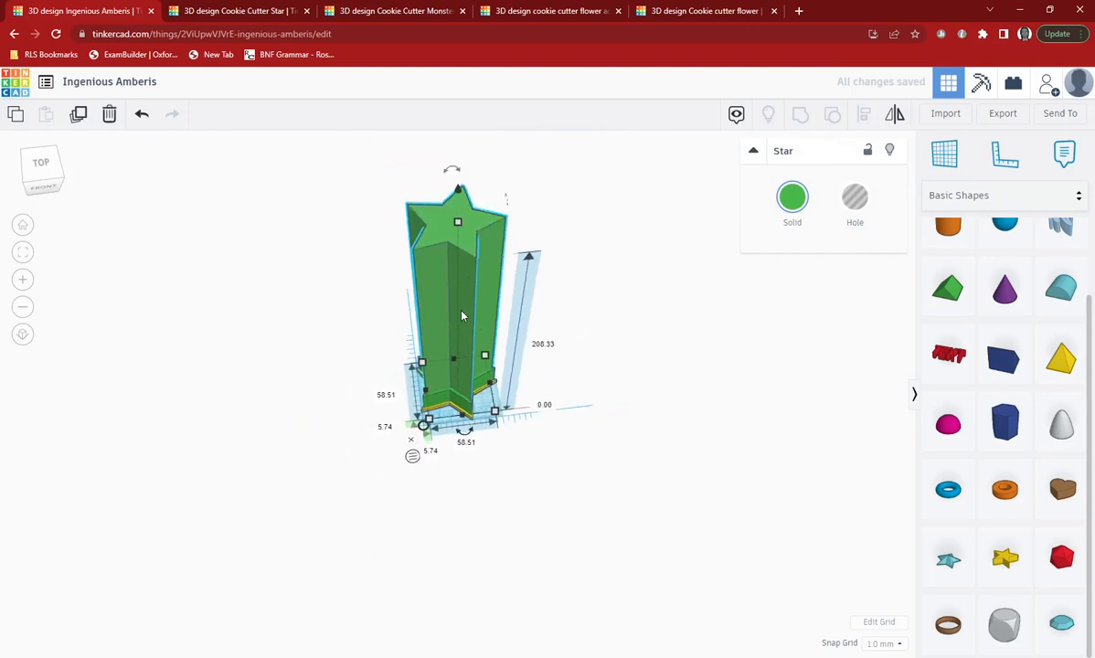
pyautogui.moveTo(459, 261); pyautogui.dragTo(465, 366)
pyautogui.scroll(5, 465, 365)
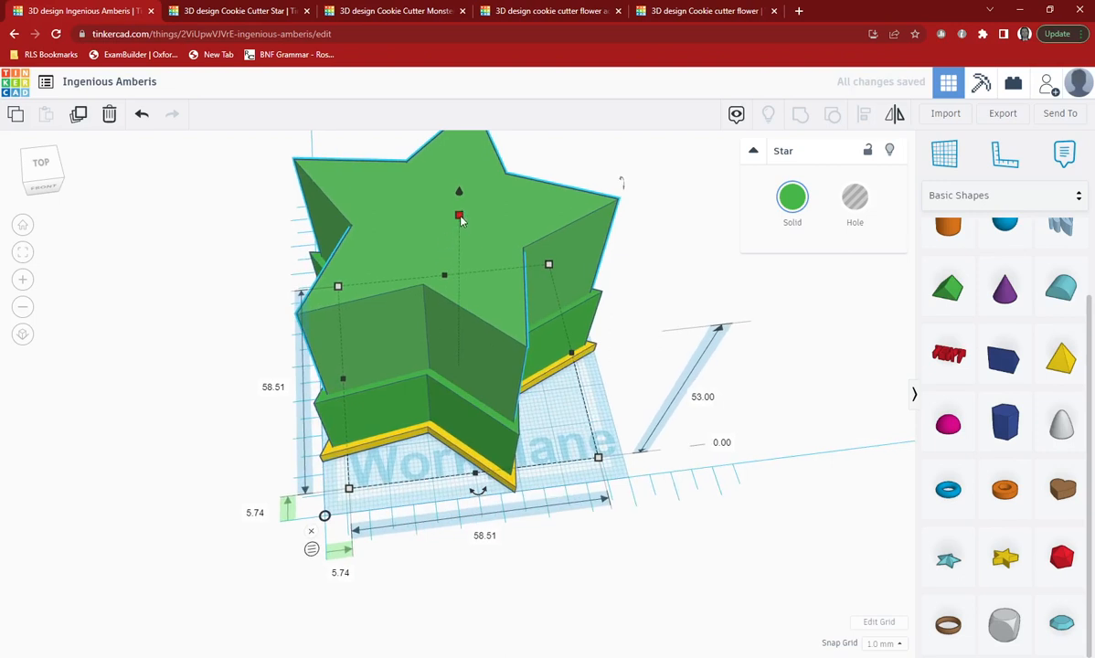
# - Lower the upper star copy's height to about 43 mm and turn it into a hole
pyautogui.moveTo(460, 217); pyautogui.dragTo(459, 251)
pyautogui.click(794, 199)
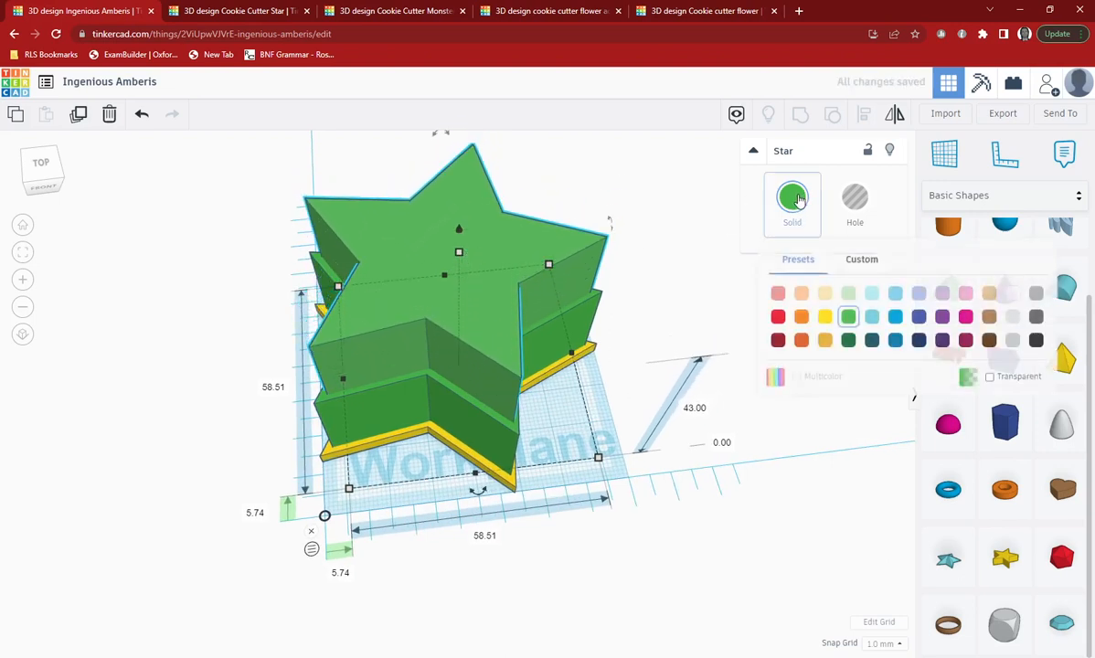
pyautogui.click(852, 198)
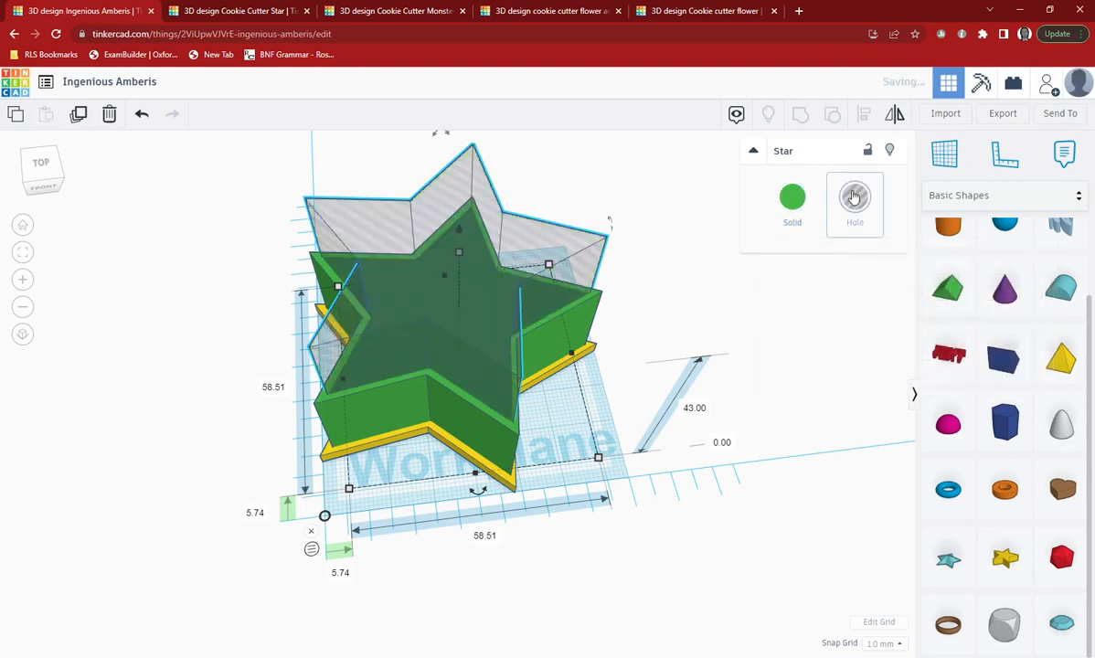
# - Resize the hole star to 58 mm by 58 mm
pyautogui.click(273, 386)
pyautogui.write('58')
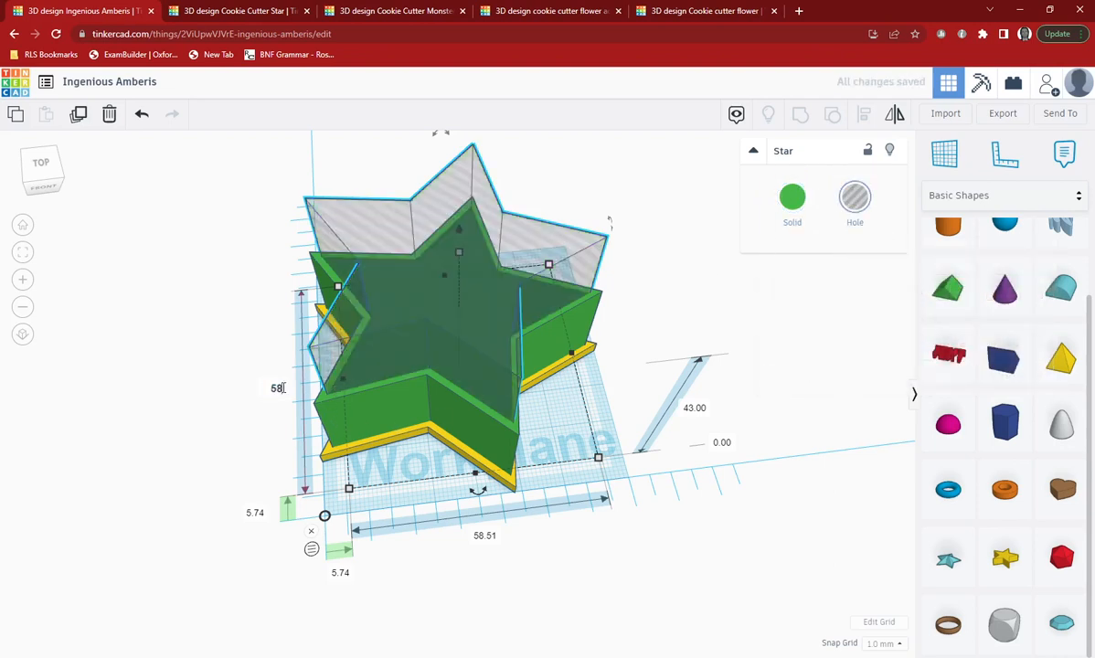
pyautogui.click(489, 534)
pyautogui.write('58')
pyautogui.press('Return')
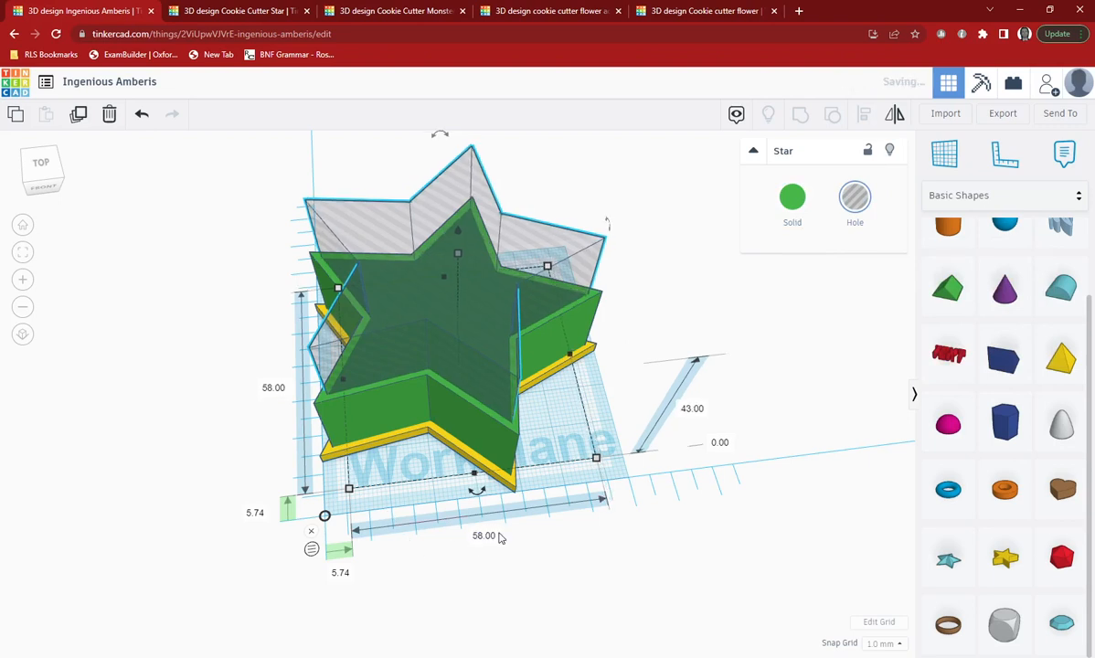
# - Centre the hole star with 6 mm ruler offsets in both directions and lower its height to about 34 mm
pyautogui.click(253, 513)
pyautogui.write('6')
pyautogui.press('Return')
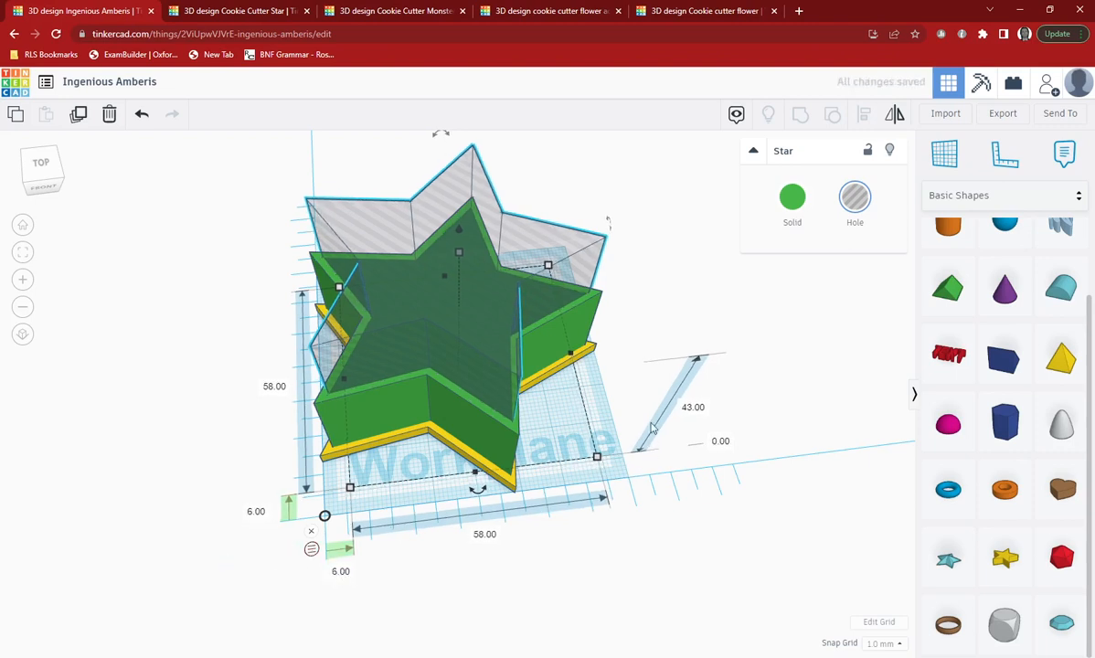
pyautogui.moveTo(462, 256); pyautogui.dragTo(459, 283)
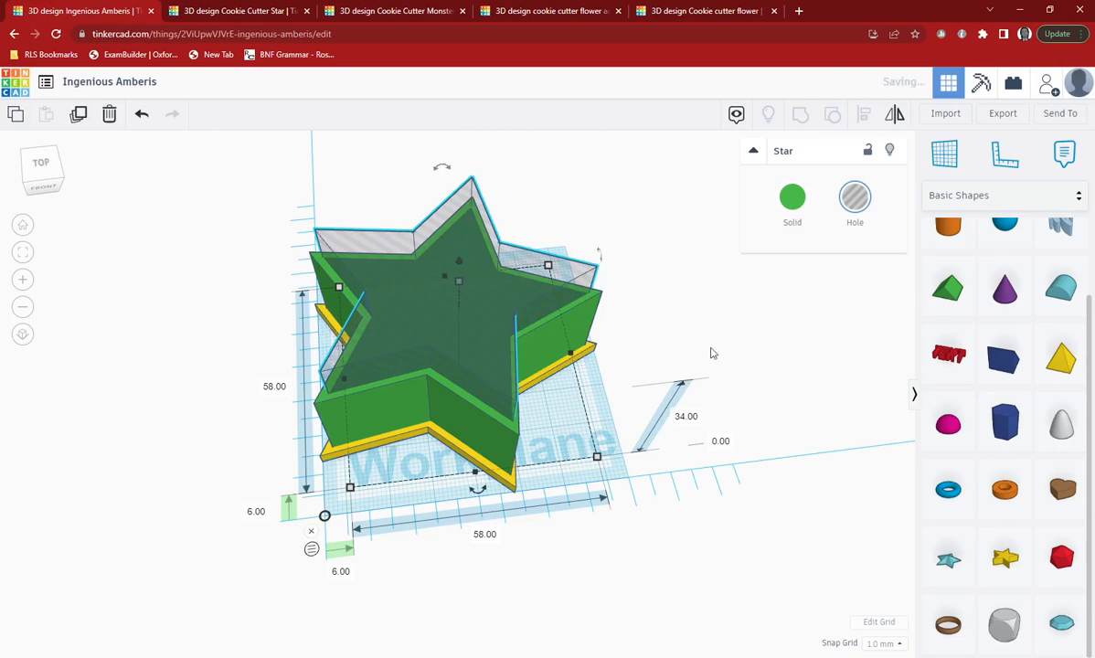
pyautogui.click(738, 356)
# - Select the base, the green star and the hole star and group them to cut out the cookie cutter's interior
pyautogui.moveTo(724, 342); pyautogui.dragTo(707, 319, button='middle')
pyautogui.moveTo(707, 322)
pyautogui.mouseDown(button='right')
pyautogui.moveTo(677, 359)
pyautogui.moveTo(668, 333)
pyautogui.moveTo(703, 321)
pyautogui.mouseUp(button='right')
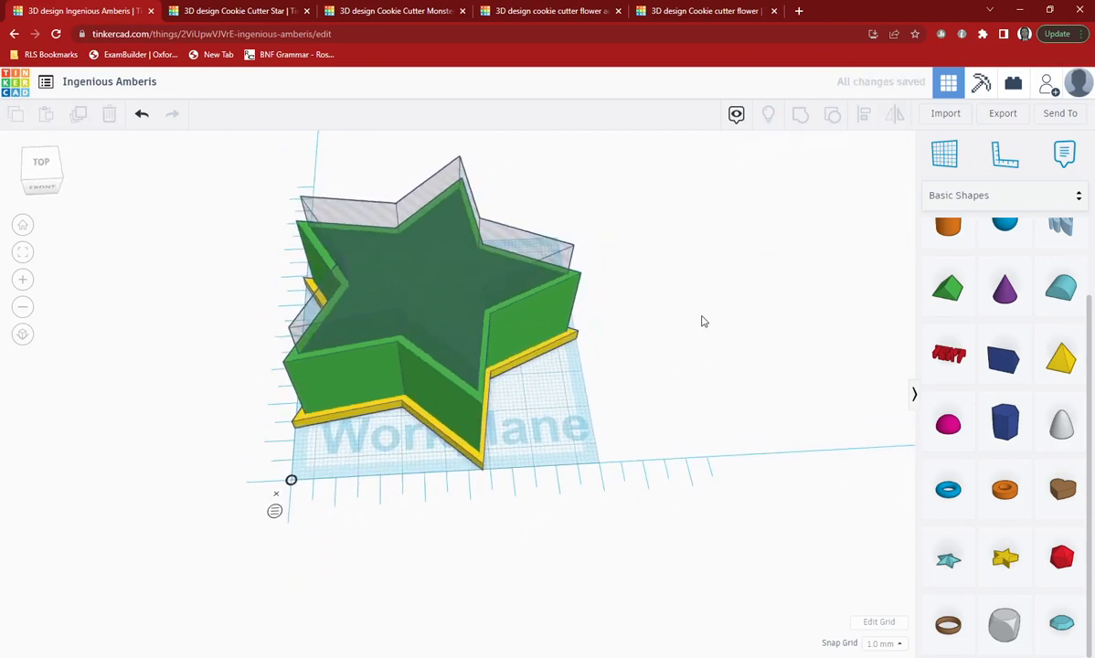
pyautogui.hotkey('ctrl', 'a')
pyautogui.click(743, 315)
pyautogui.moveTo(249, 139); pyautogui.dragTo(645, 489)
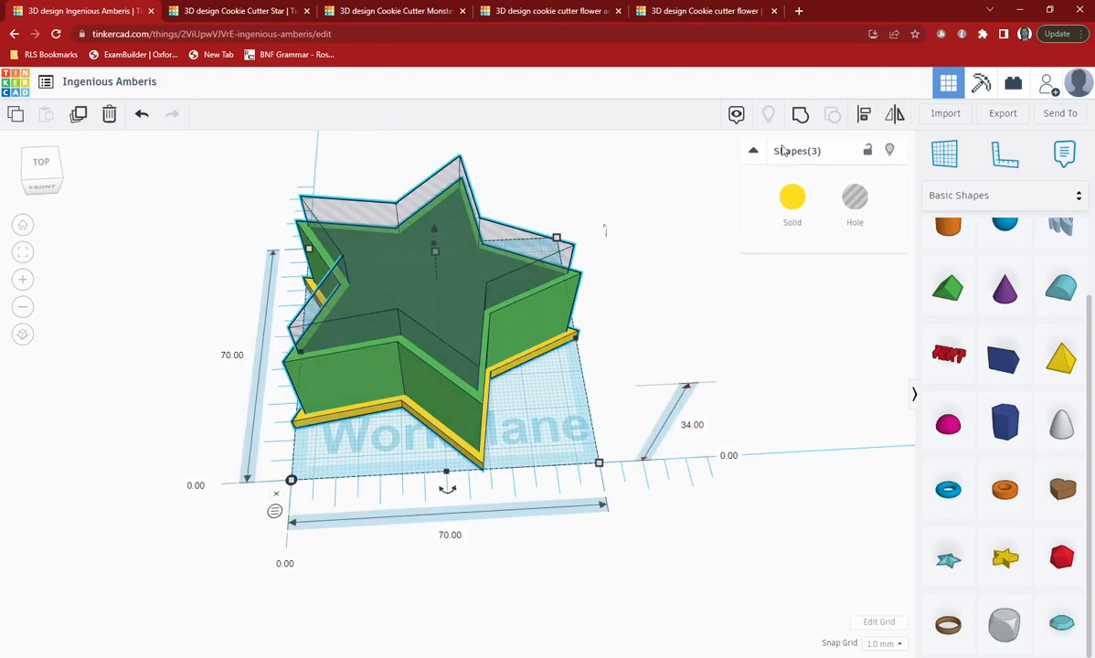
pyautogui.click(800, 117)
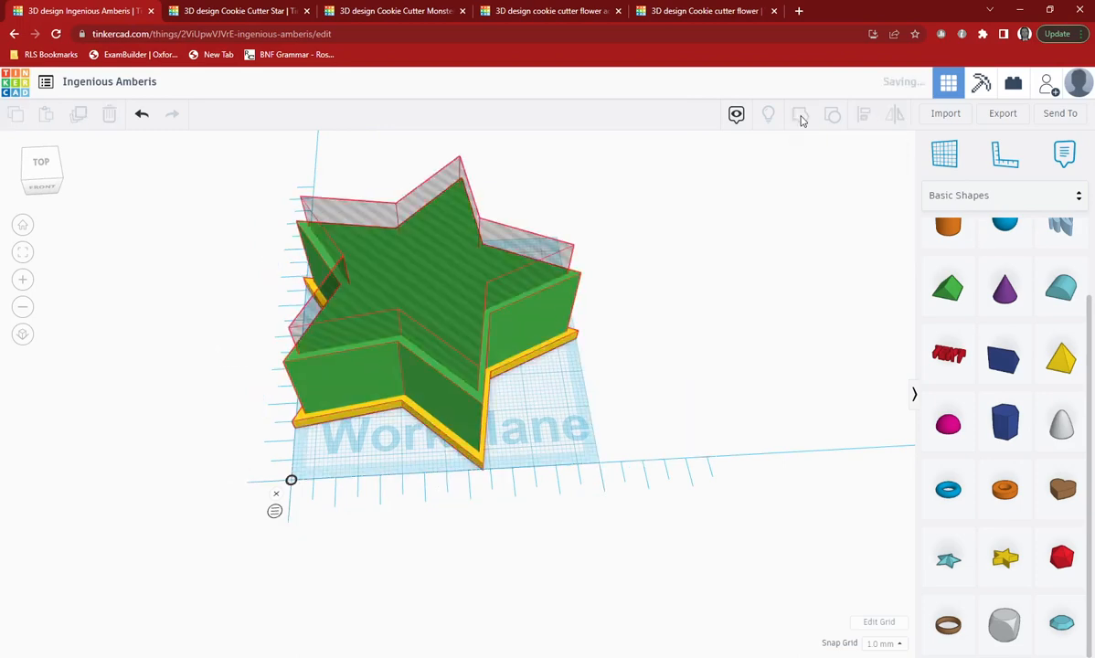
pyautogui.click(509, 210)
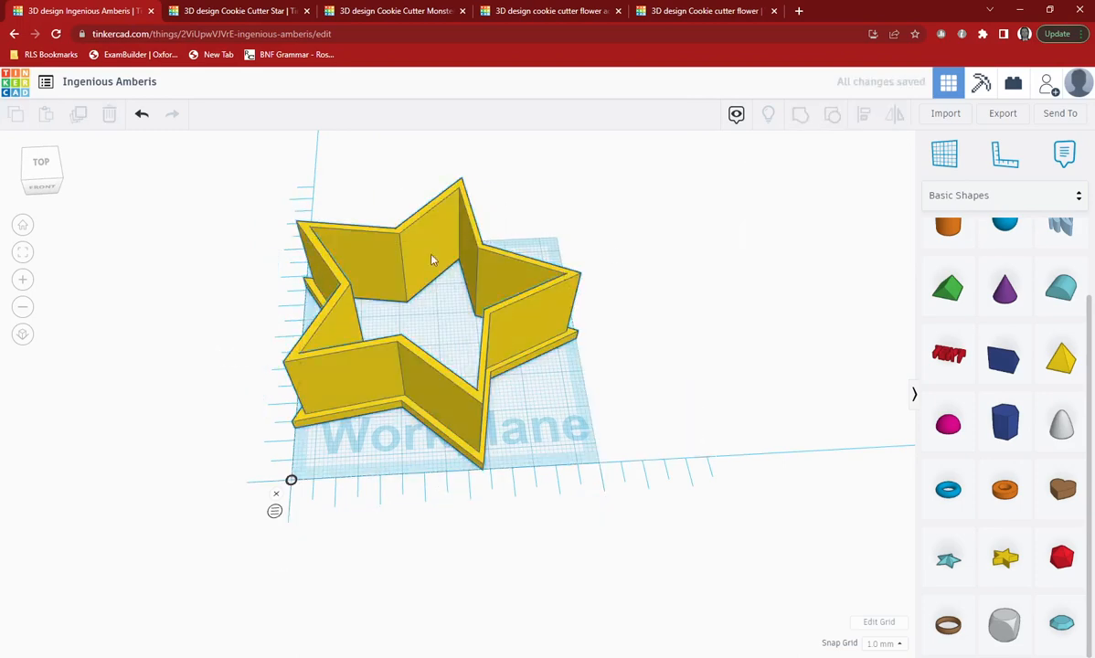
pyautogui.moveTo(395, 358)
pyautogui.mouseDown(button='right')
pyautogui.moveTo(409, 323)
pyautogui.moveTo(469, 359)
pyautogui.moveTo(403, 363)
pyautogui.moveTo(389, 335)
pyautogui.moveTo(298, 320)
pyautogui.moveTo(291, 266)
pyautogui.moveTo(362, 331)
pyautogui.moveTo(477, 367)
pyautogui.moveTo(403, 335)
pyautogui.moveTo(381, 386)
pyautogui.moveTo(386, 372)
pyautogui.moveTo(342, 364)
pyautogui.moveTo(323, 339)
pyautogui.moveTo(382, 344)
pyautogui.mouseUp(button='right')
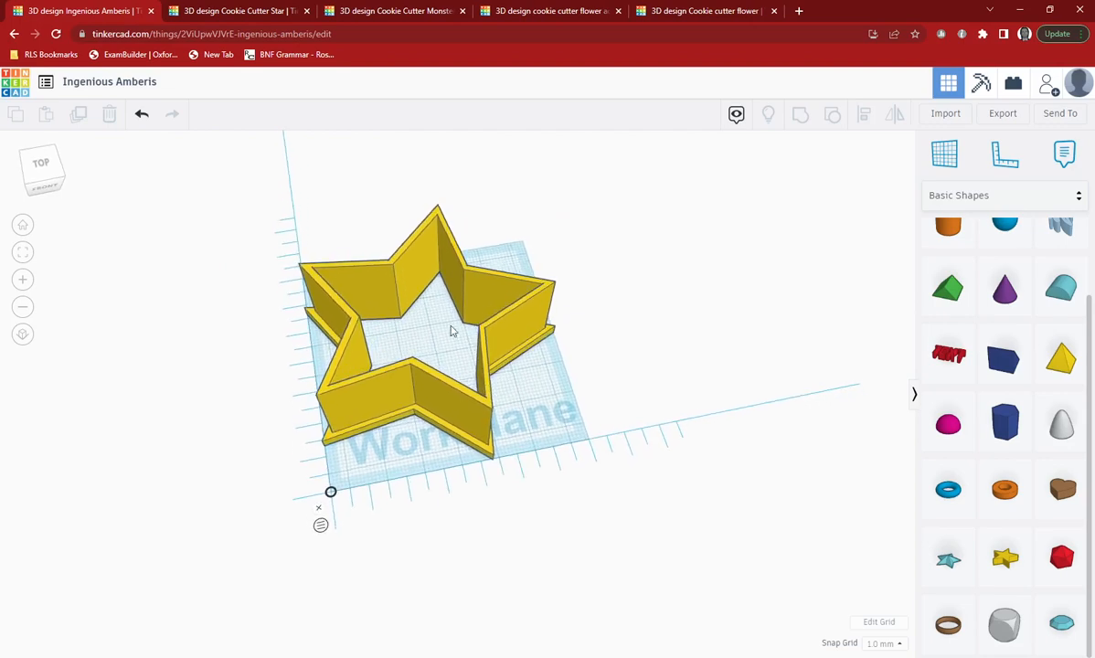
# - Examine the export options for downloading and 3D printing the design, and leave without exporting
pyautogui.click(1003, 117)
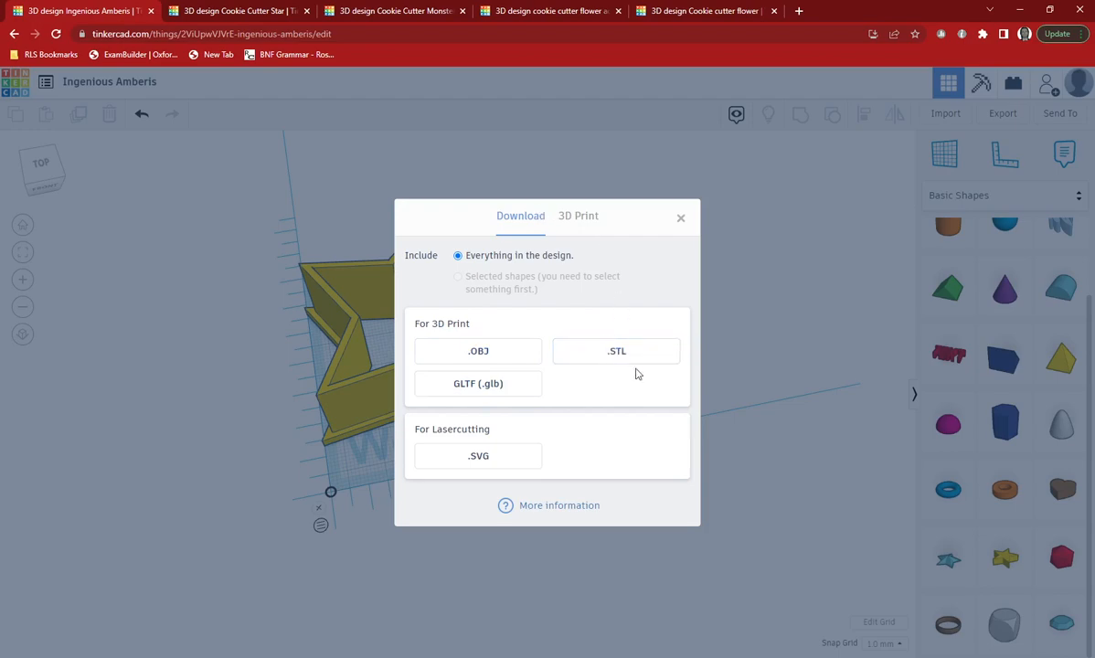
pyautogui.click(585, 217)
pyautogui.click(514, 187)
pyautogui.click(681, 219)
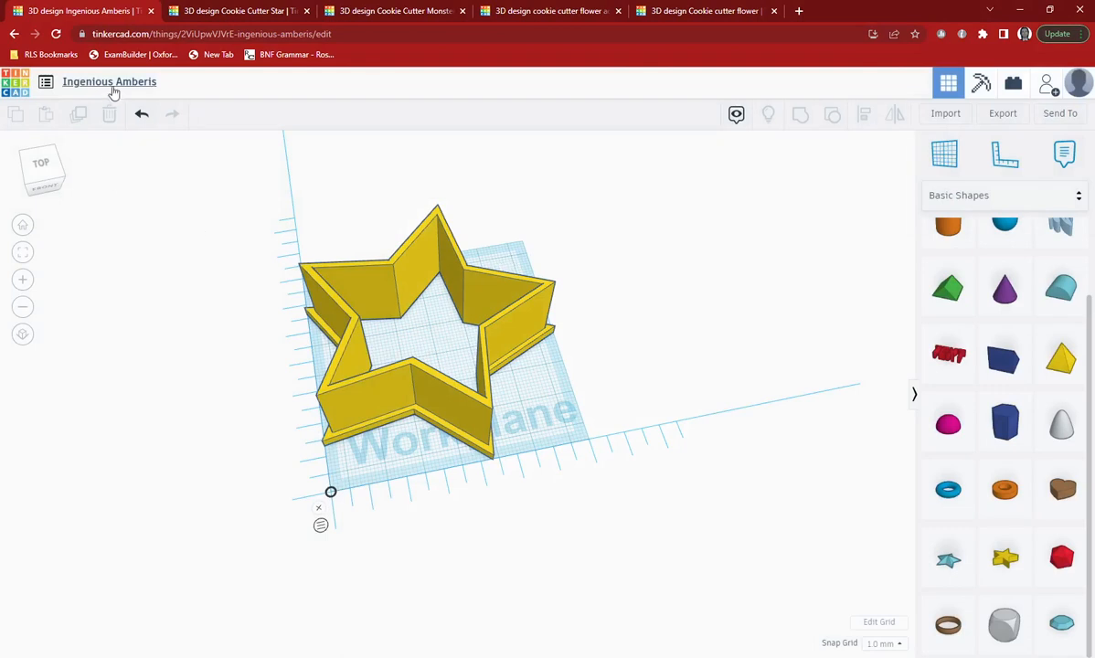
# - Rename the design as "Star cookie cutter"
pyautogui.click(110, 84)
pyautogui.write('Star')
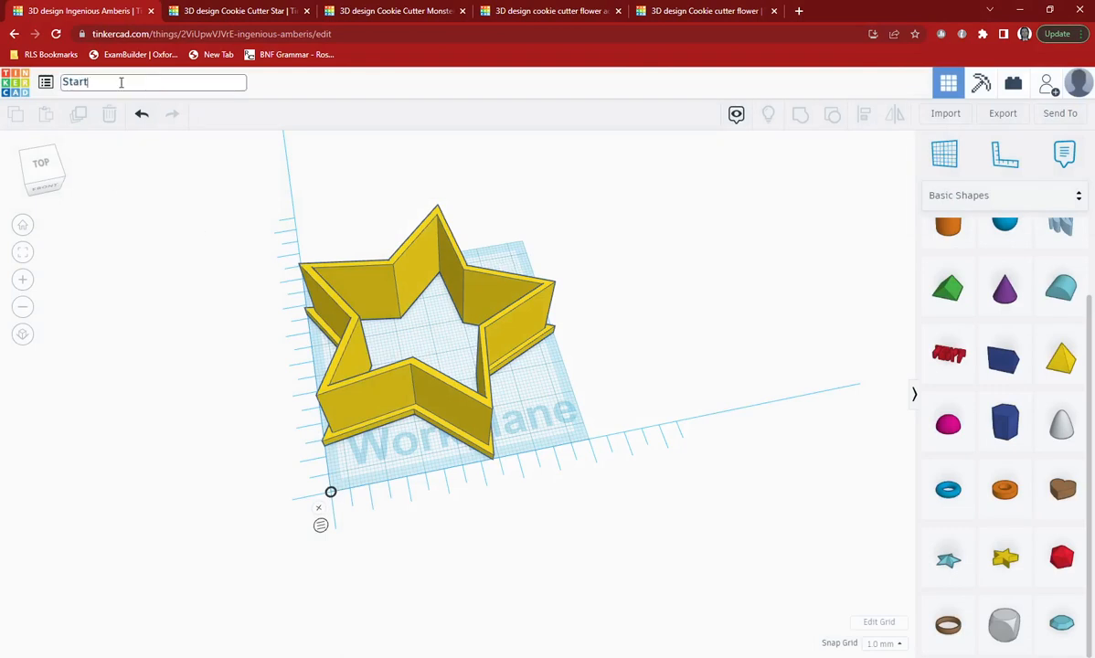
pyautogui.write(' cookie cutter')
pyautogui.press('Return')
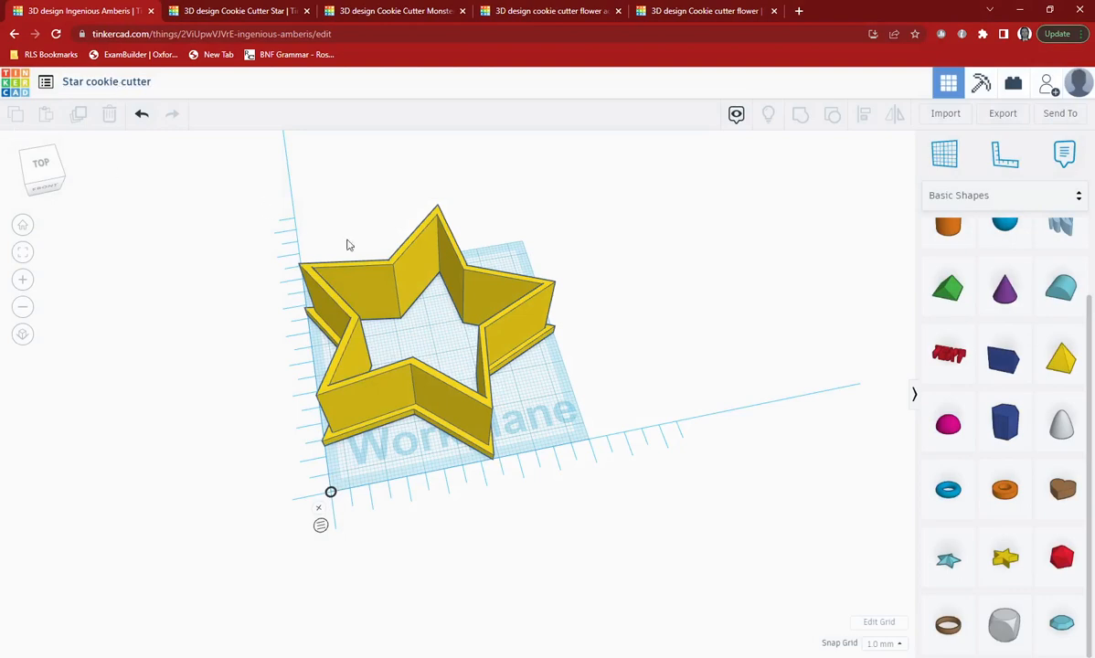
# - Examine the services and sharing options for sending the design, and leave without sending it
pyautogui.click(1056, 116)
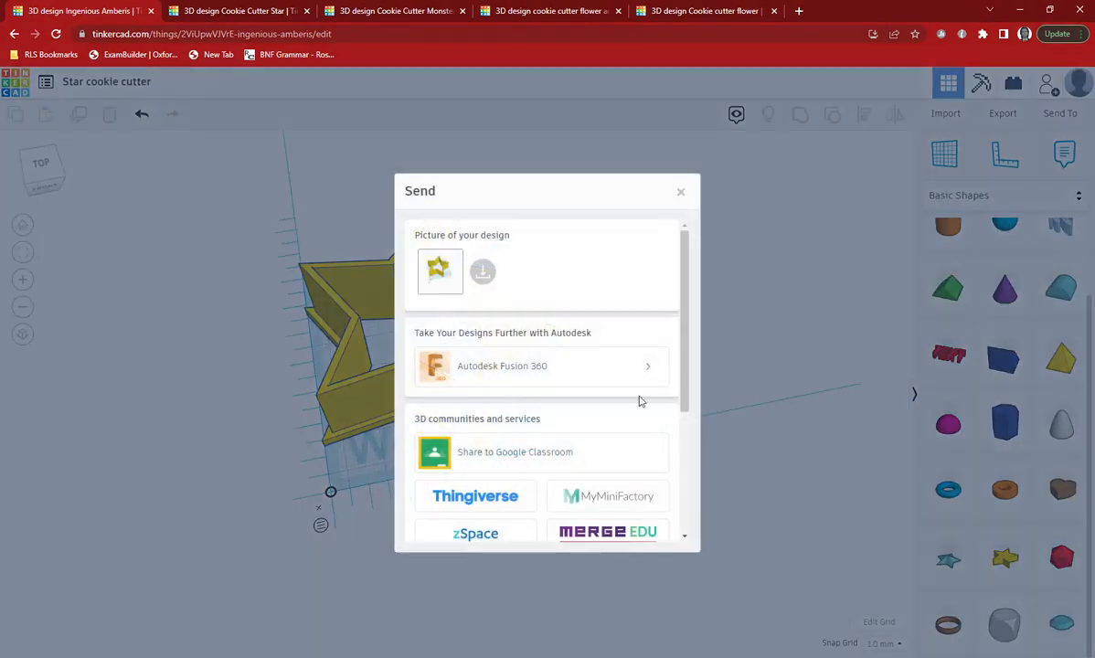
pyautogui.scroll(-2, 466, 388)
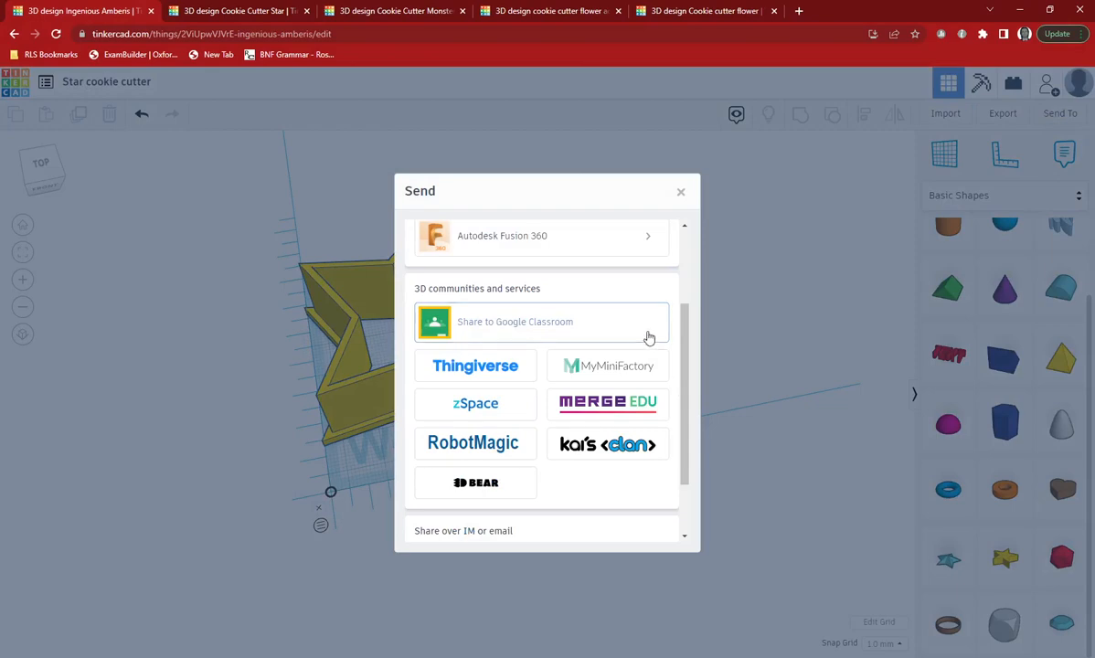
pyautogui.scroll(2, 653, 320)
pyautogui.click(681, 192)
pyautogui.moveTo(658, 381); pyautogui.dragTo(463, 339, button='right')
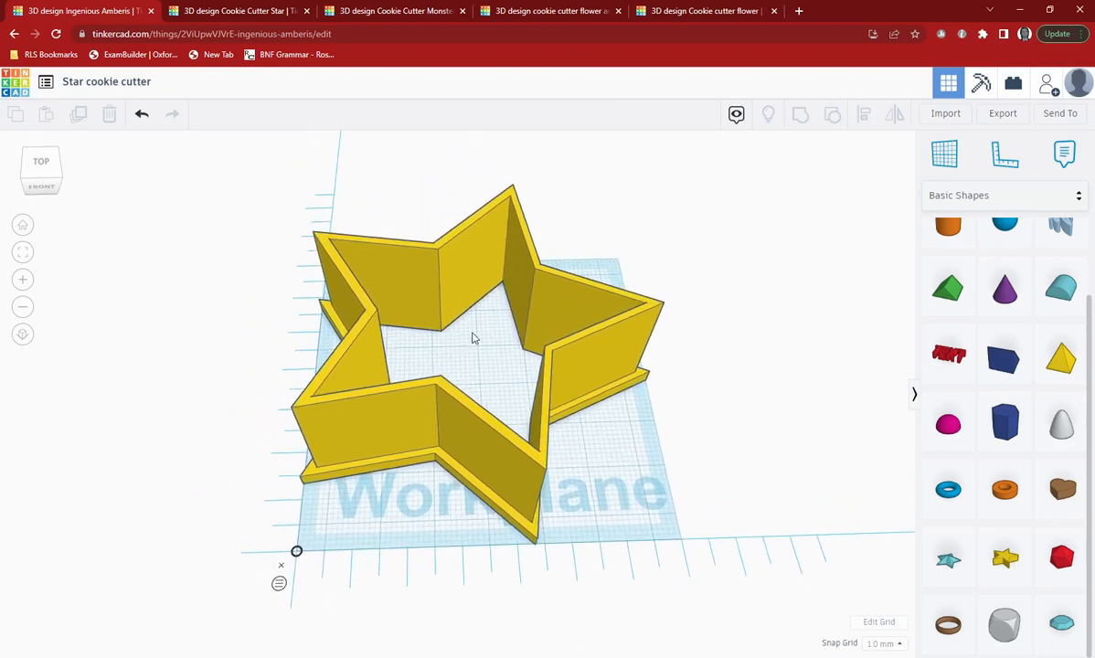